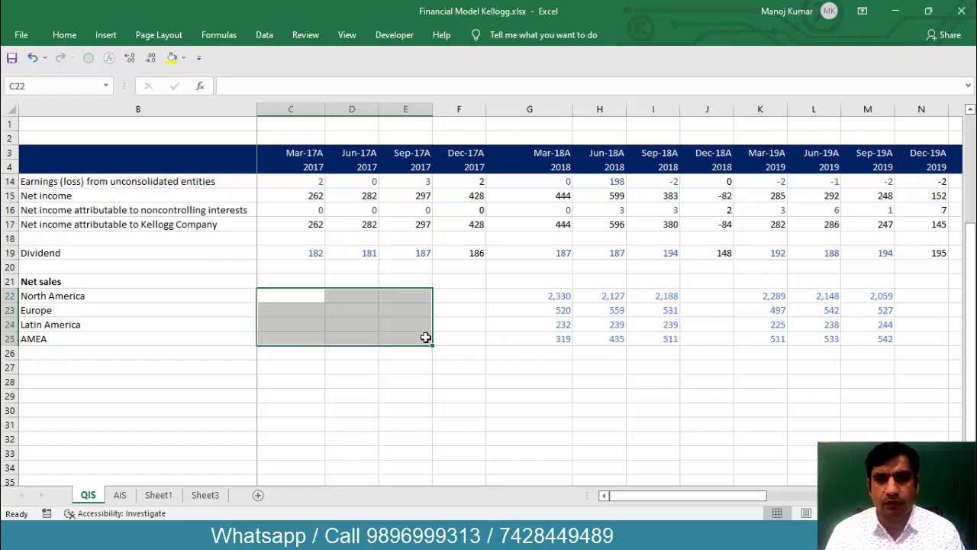
{"action": "left_click_drag", "start_coordinate": [542, 295], "coordinate": [648, 339]}
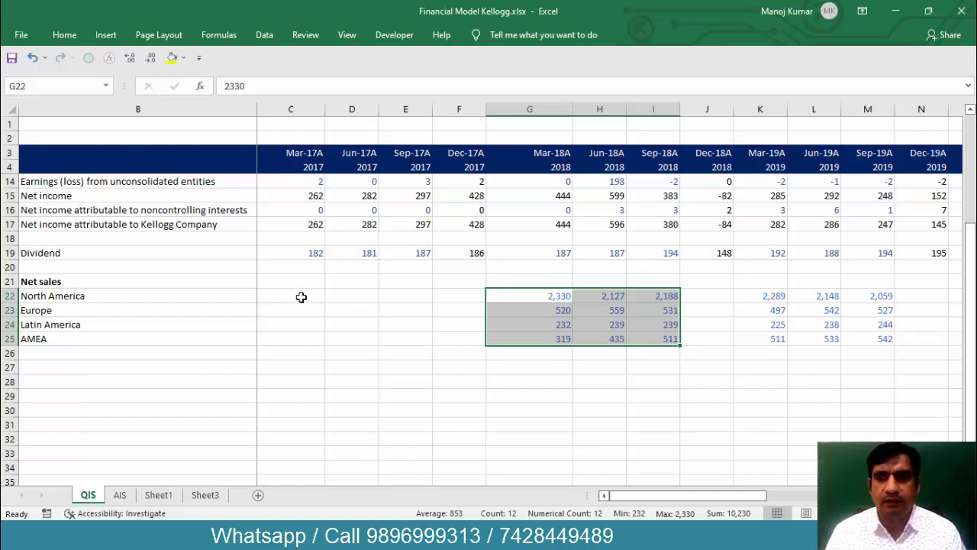
{"action": "left_click_drag", "start_coordinate": [301, 297], "coordinate": [413, 338]}
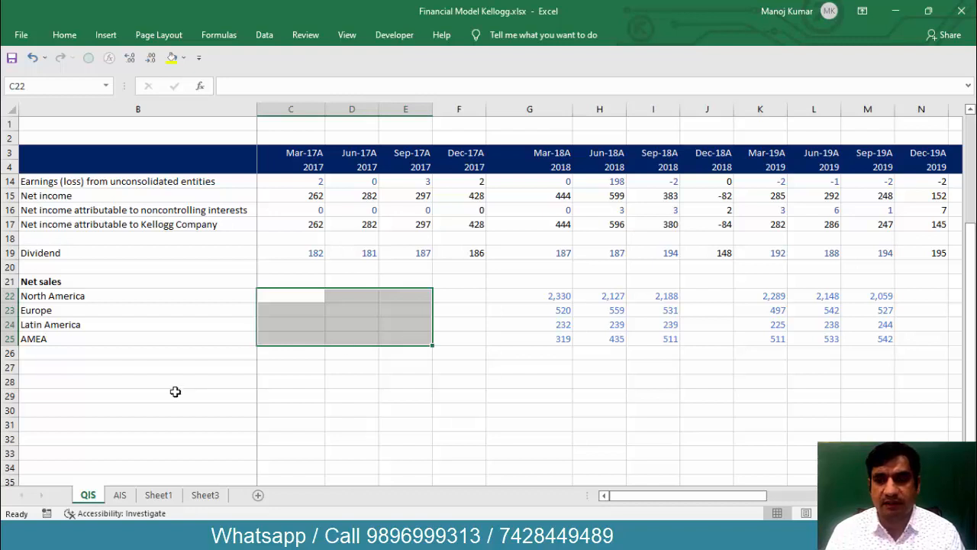
{"action": "left_click", "coordinate": [150, 376]}
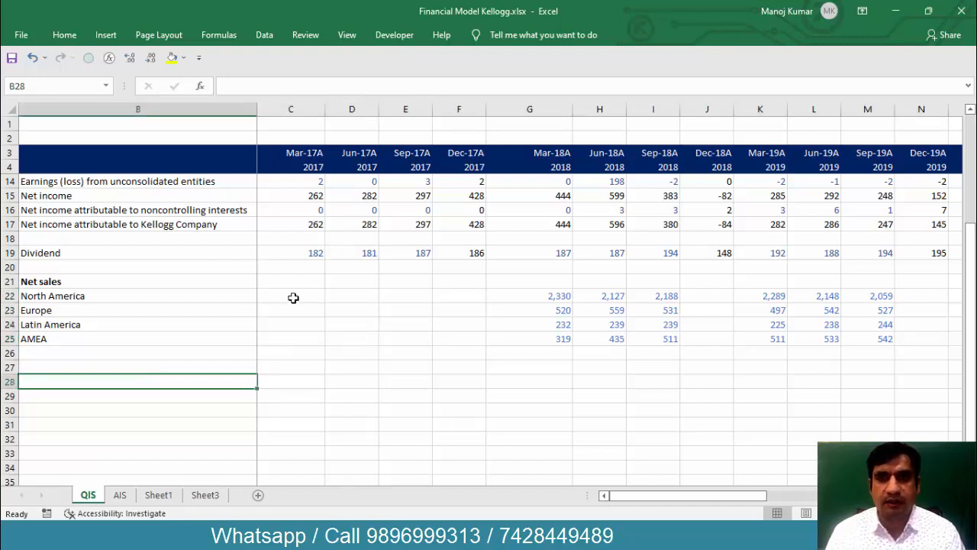
{"action": "left_click_drag", "start_coordinate": [295, 297], "coordinate": [400, 341]}
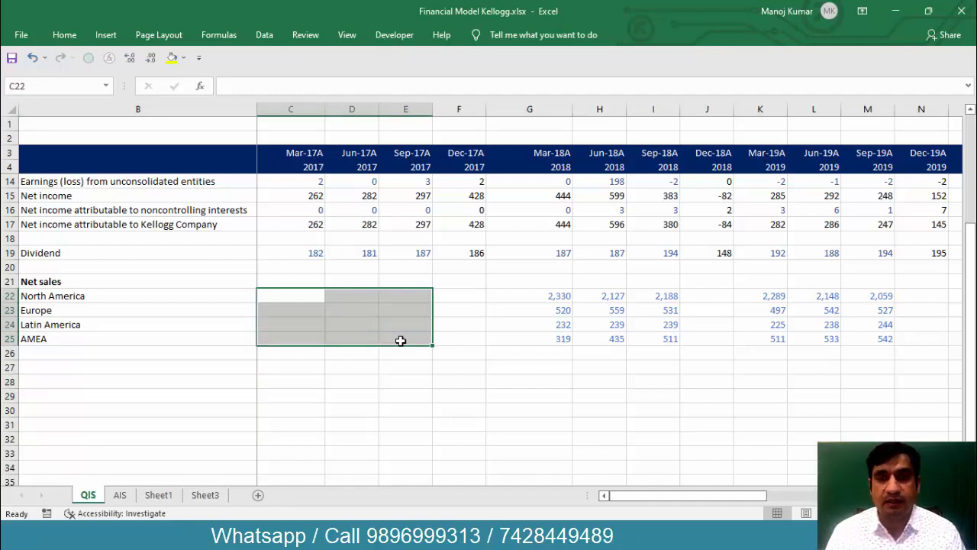
- Switch to File Explorer and open 10Q Mar 2017.pdf from the 2017 folder inside Kellogg
{"action": "left_click", "coordinate": [439, 538]}
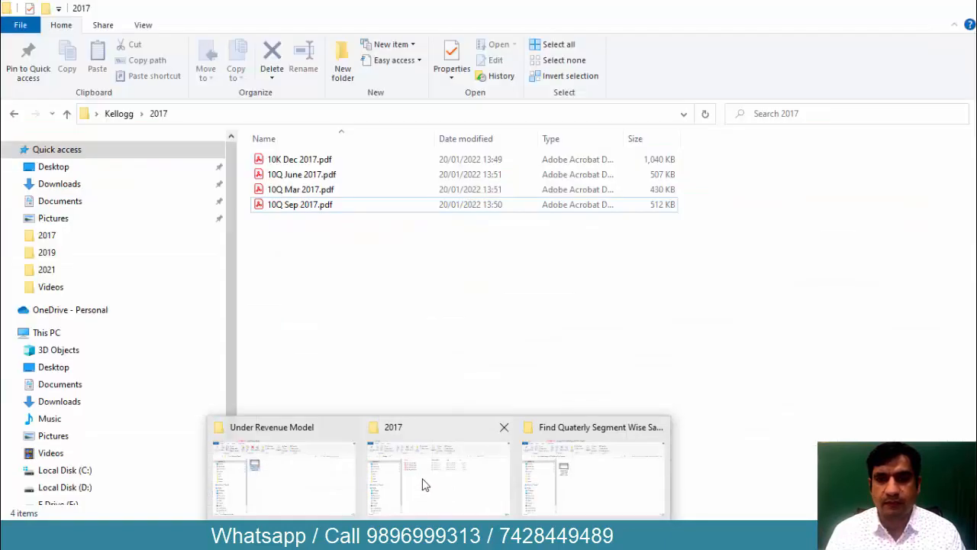
{"action": "left_click", "coordinate": [425, 484]}
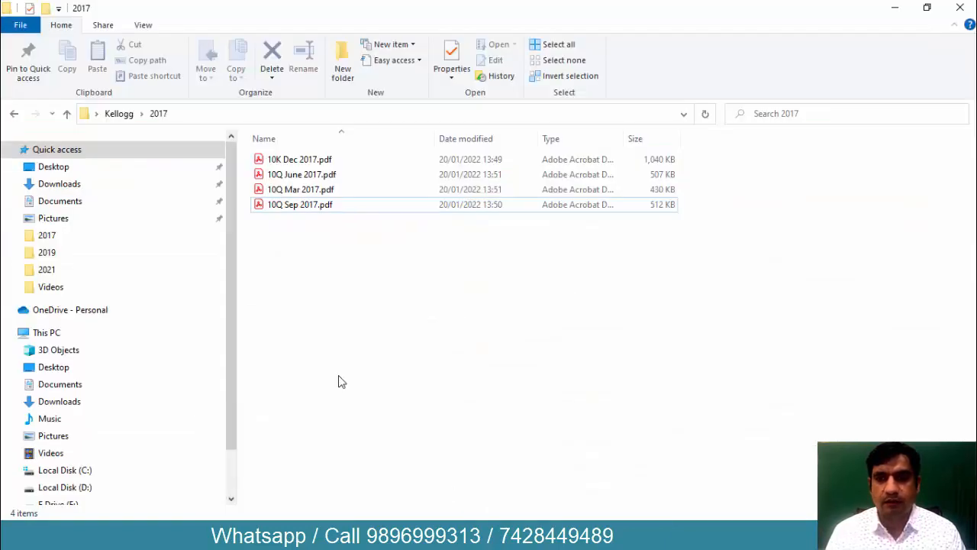
{"action": "key", "text": "BackSpace"}
{"action": "key", "text": "Return"}
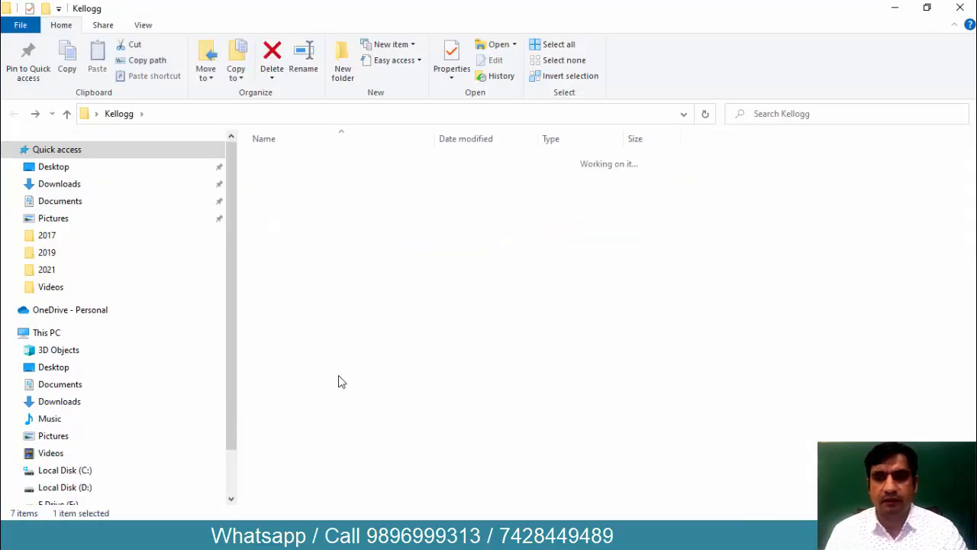
{"action": "key", "text": "Down"}
{"action": "key", "text": "Down"}
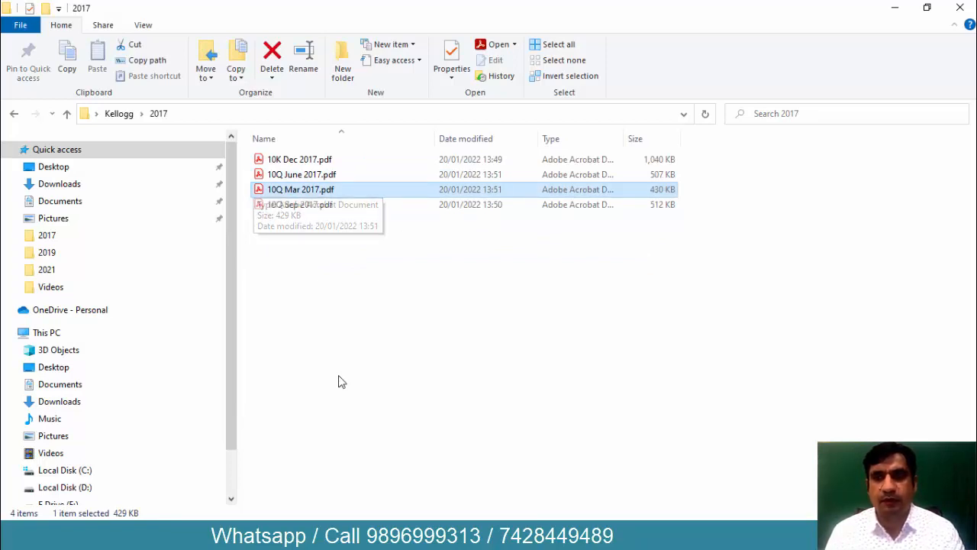
{"action": "key", "text": "Return"}
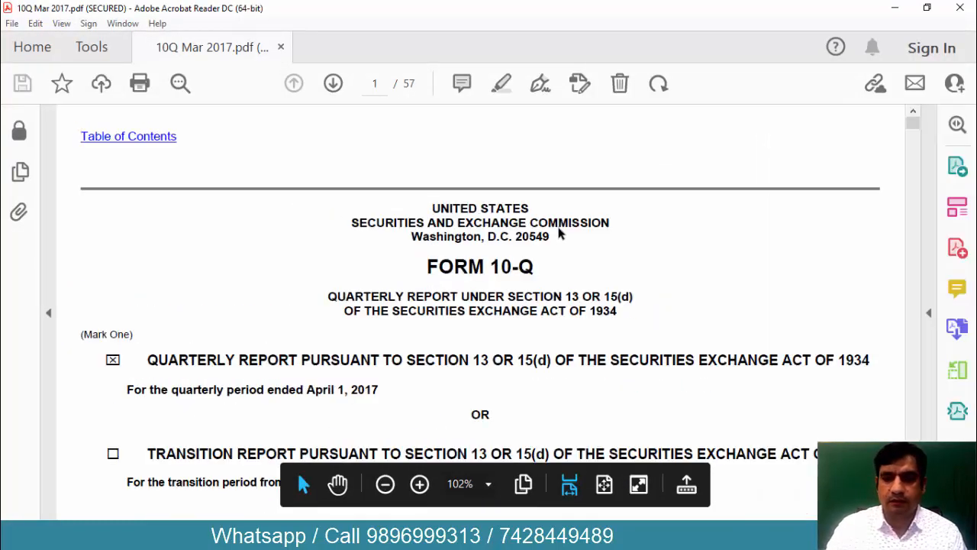
- Search the report for "total asset" and continue to the Consolidated Statement of Income on the following page
{"action": "key", "text": "ctrl+f"}
{"action": "type", "text": "t"}
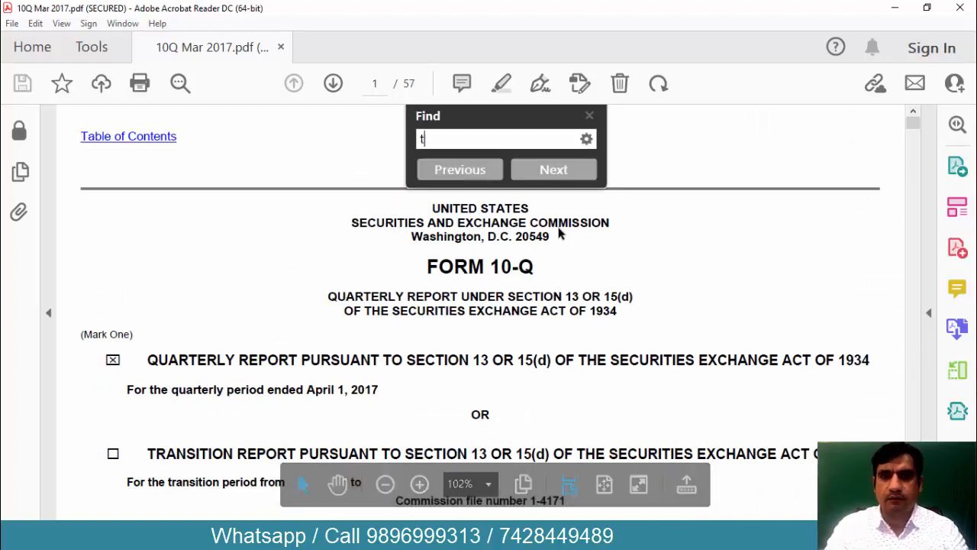
{"action": "type", "text": "otal asset"}
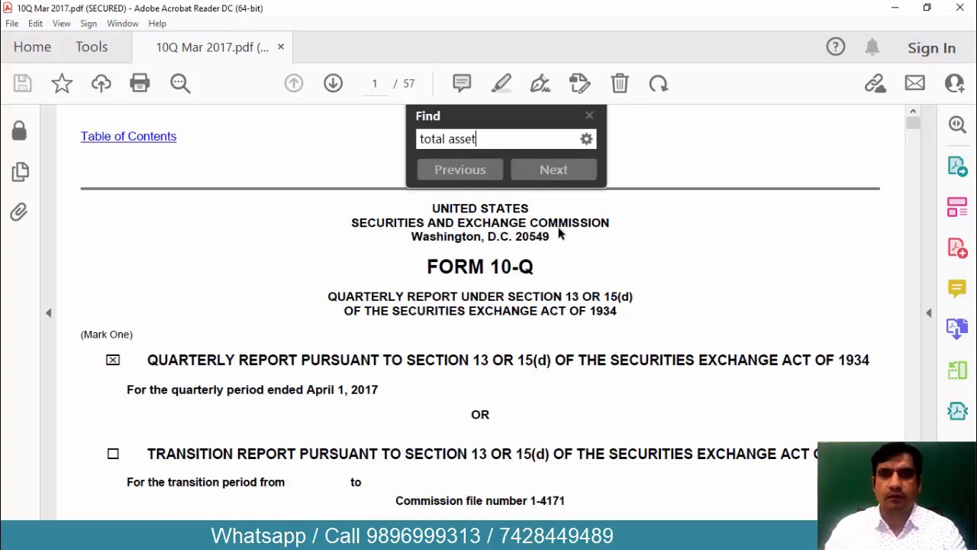
{"action": "key", "text": "Return"}
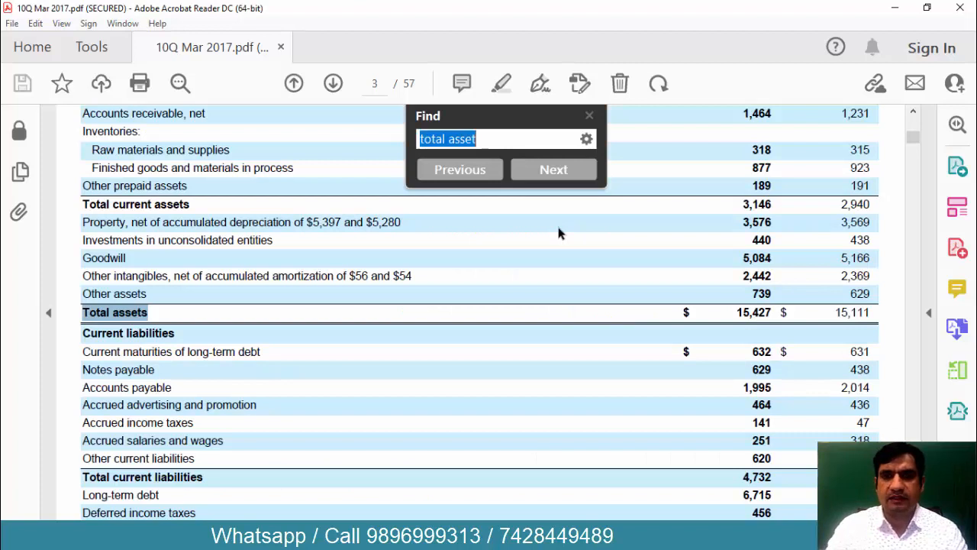
{"action": "key", "text": "Escape"}
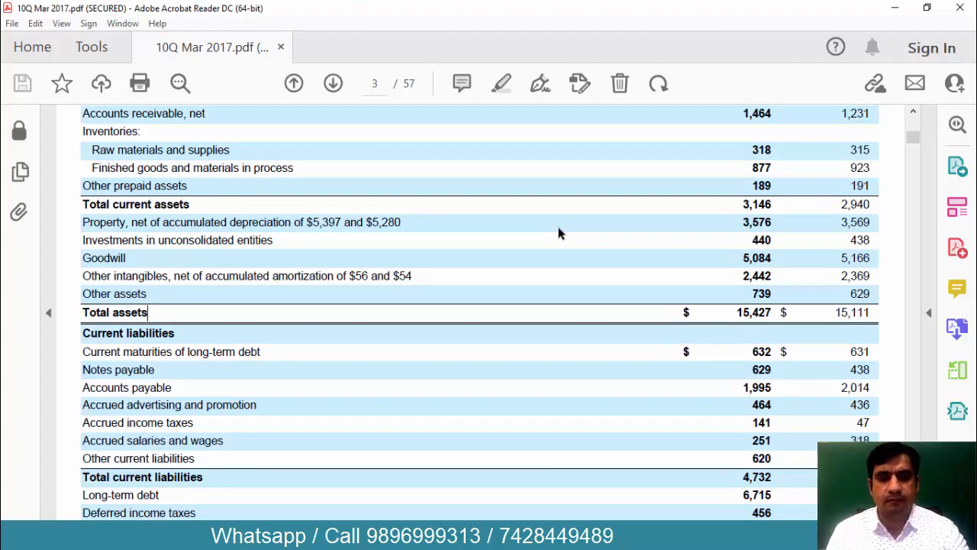
{"action": "scroll", "coordinate": [558, 232], "scroll_direction": "down", "scroll_amount": 10}
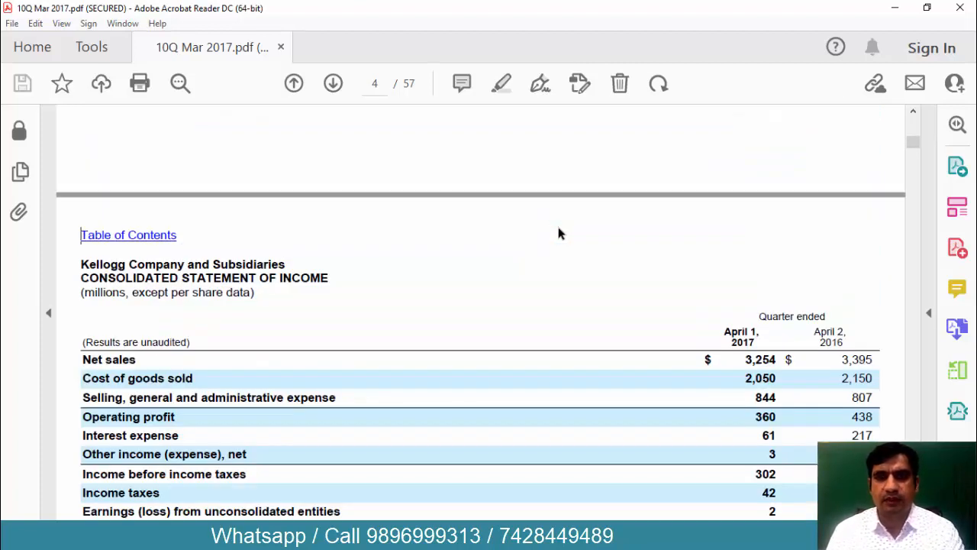
- Copy the net sales figure for the quarter ended April 1, 2017 and search the report for it to reach the segment table
{"action": "double_click", "coordinate": [761, 360]}
{"action": "key", "text": "ctrl+c"}
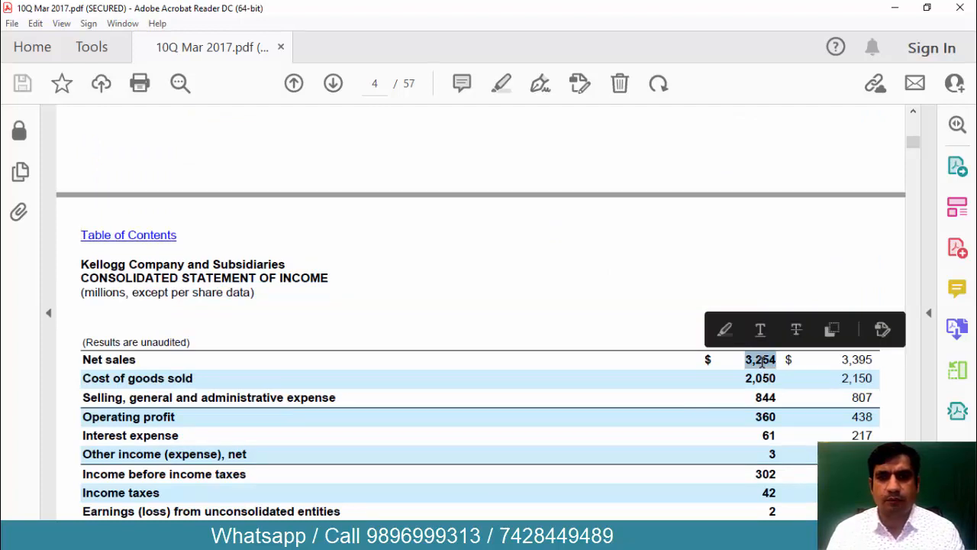
{"action": "key", "text": "ctrl+f"}
{"action": "key", "text": "ctrl+v"}
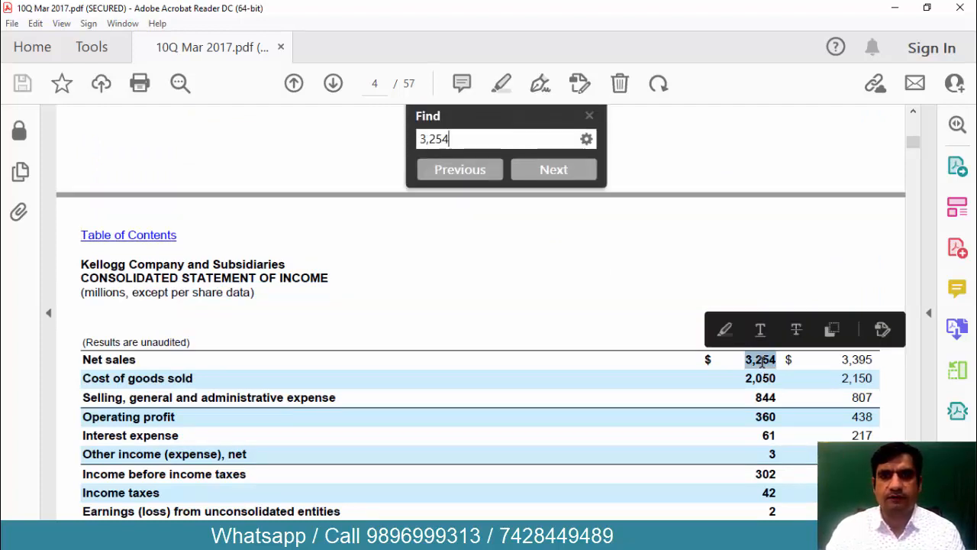
{"action": "key", "text": "Return"}
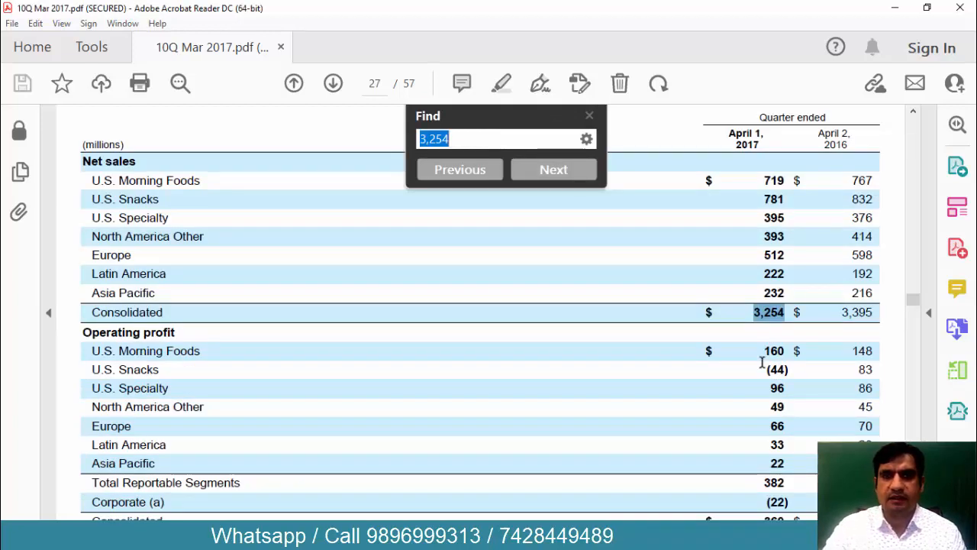
{"action": "key", "text": "Escape"}
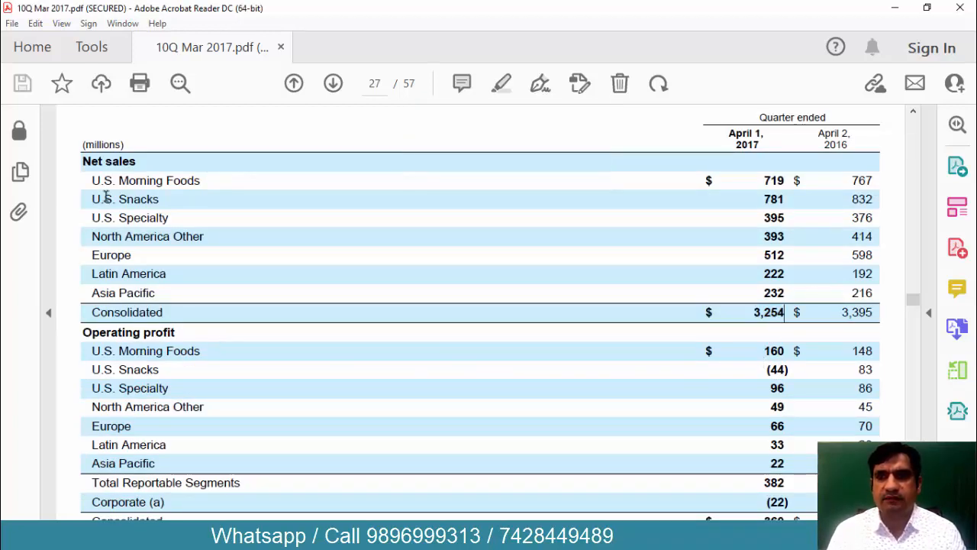
- Copy the segment names from U.S. Morning Foods to Asia Pacific under Net sales into the Excel QIS sheet, starting at B28
{"action": "left_click_drag", "start_coordinate": [90, 180], "coordinate": [256, 292]}
{"action": "key", "text": "ctrl+c"}
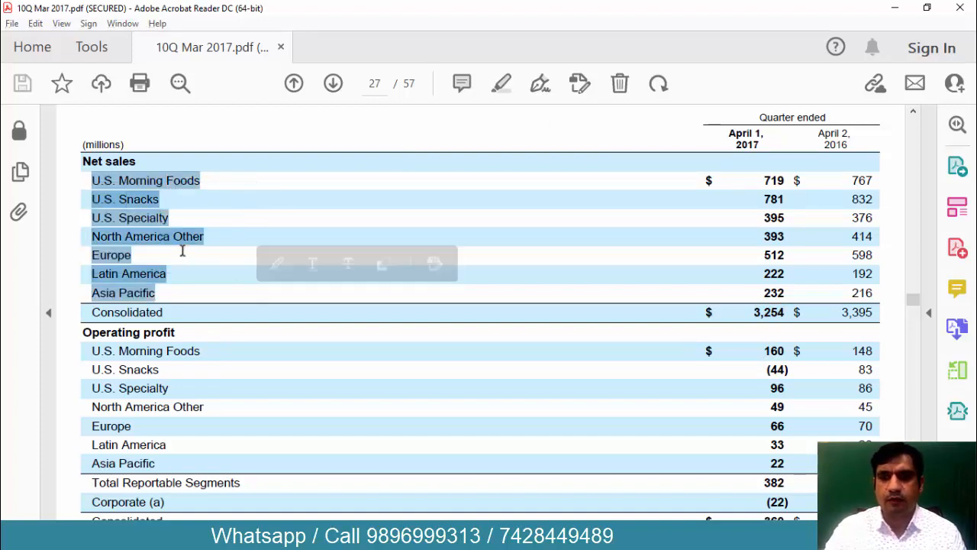
{"action": "key", "text": "alt+Tab"}
{"action": "key", "text": "alt+Tab"}
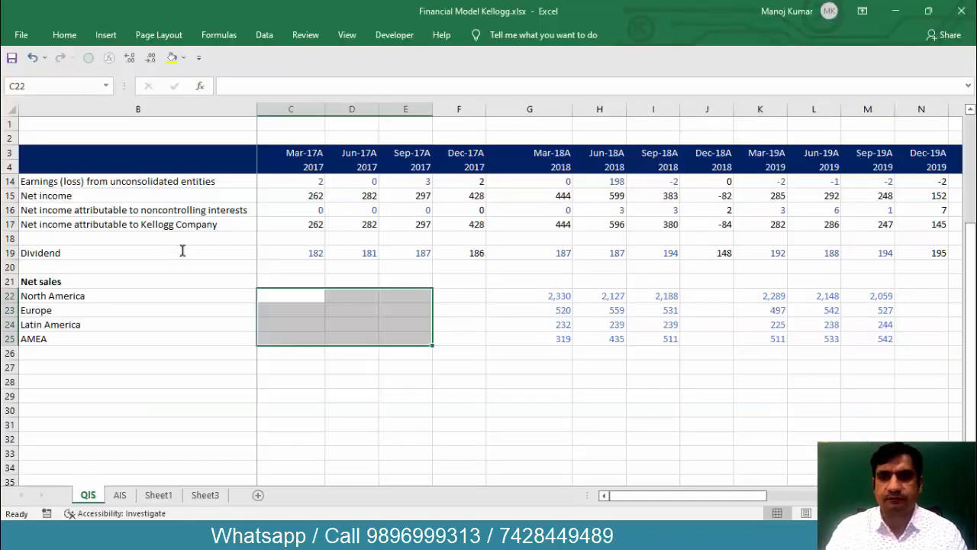
{"action": "key", "text": "Down"}
{"action": "key", "text": "Down"}
{"action": "key", "text": "Down"}
{"action": "key", "text": "Left"}
{"action": "key", "text": "Down"}
{"action": "key", "text": "Down"}
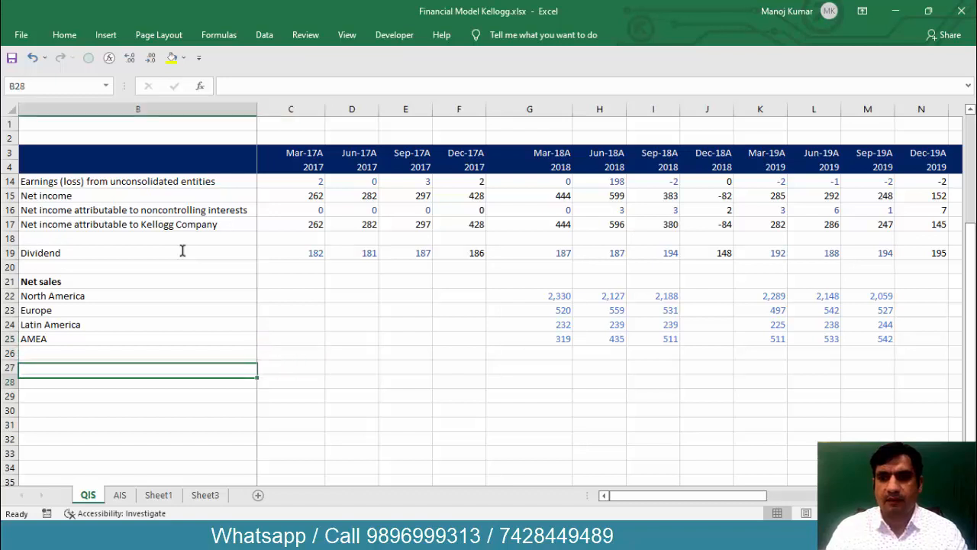
{"action": "key", "text": "ctrl+v"}
{"action": "key", "text": "Down"}
{"action": "key", "text": "Up"}
{"action": "key", "text": "ctrl+shift+Down"}
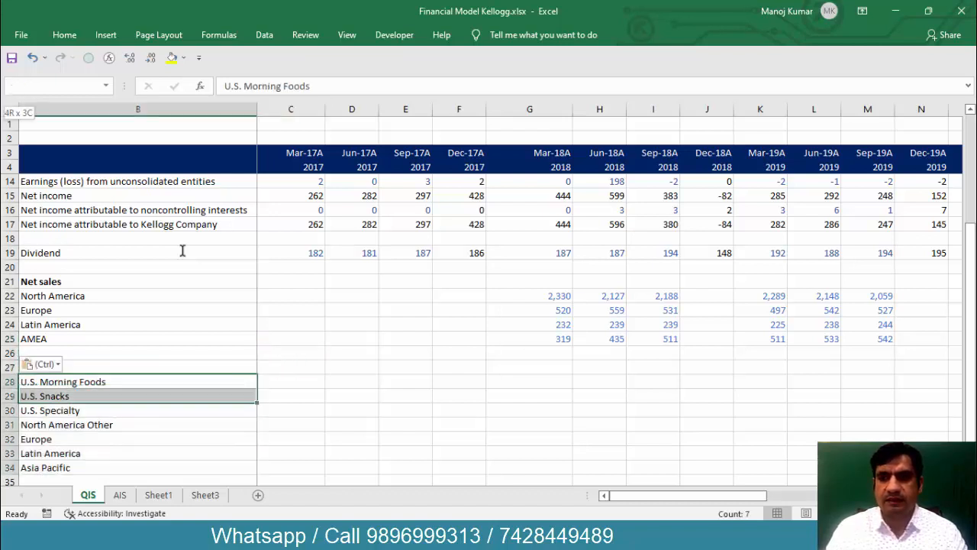
- Copy the seven segment net sales figures for the quarter ended April 1, 2017 from the PDF into the Excel sheet, starting at E28
{"action": "key", "text": "alt+Tab"}
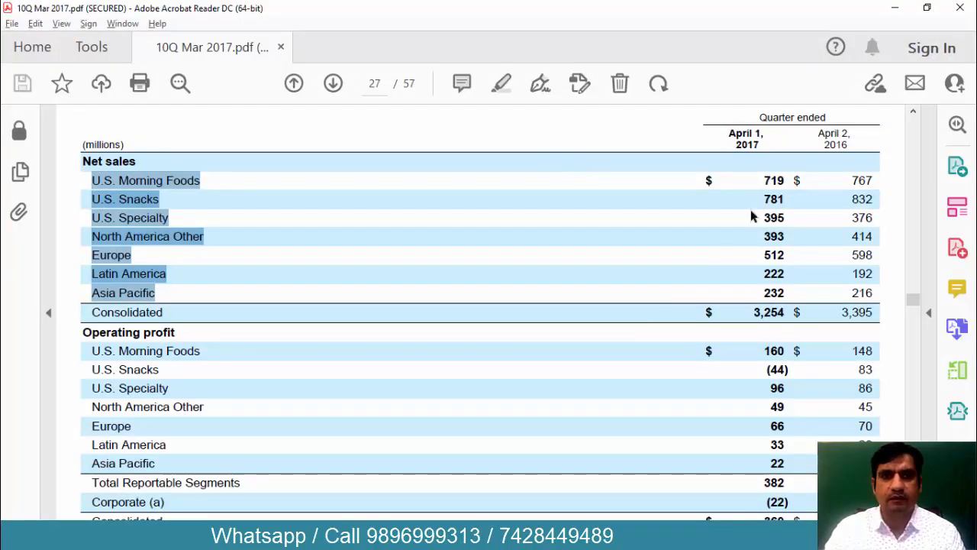
{"action": "left_click_drag", "start_coordinate": [766, 186], "coordinate": [791, 292]}
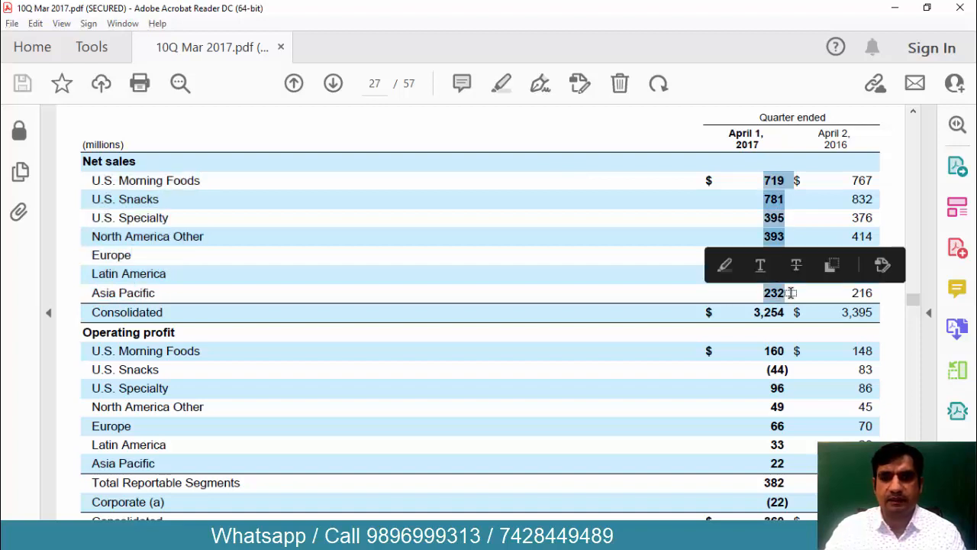
{"action": "key", "text": "ctrl+c"}
{"action": "key", "text": "alt+Tab"}
{"action": "key", "text": "Right"}
{"action": "key", "text": "Right"}
{"action": "key", "text": "Right"}
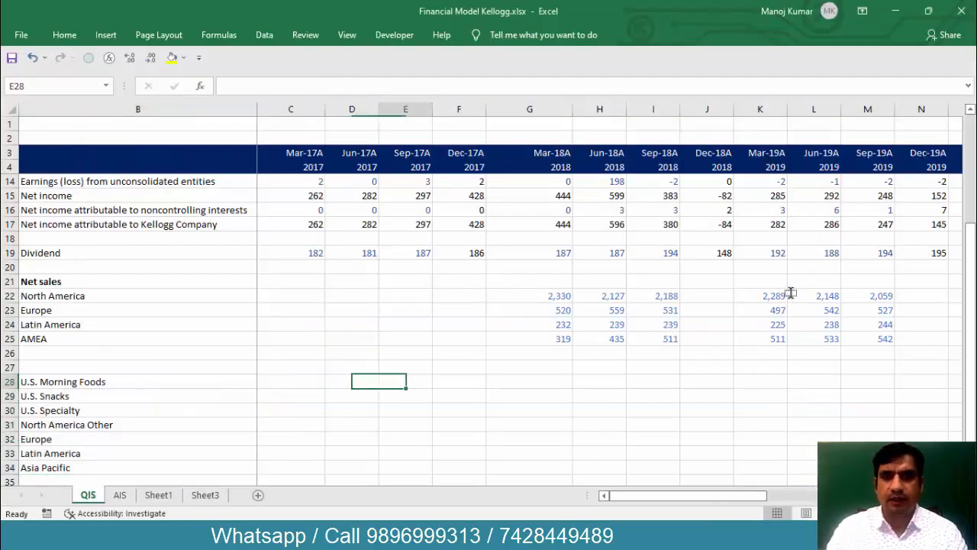
{"action": "key", "text": "ctrl+v"}
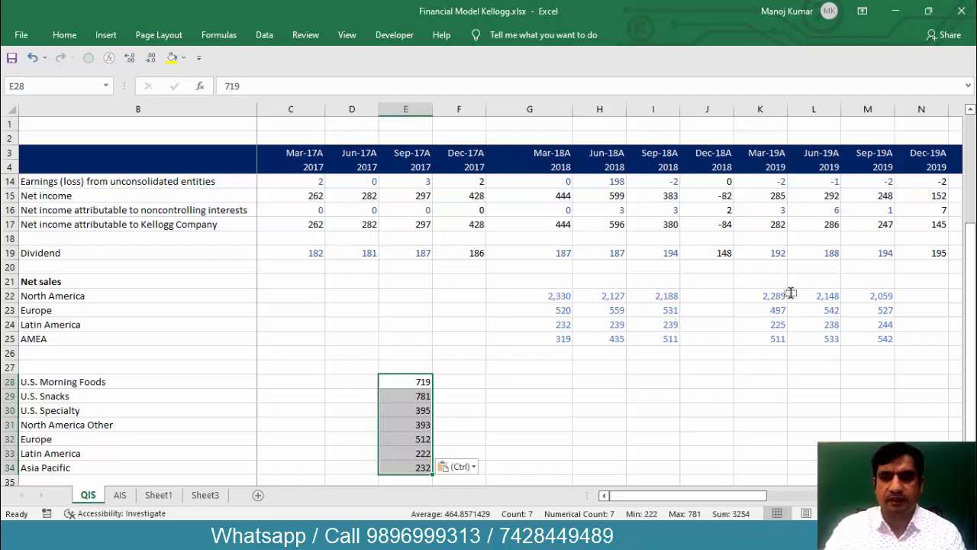
- Move the pasted segment figures from E28:E34 to the Mar-17A column, starting at C28, and recheck the PDF table
{"action": "key", "text": "ctrl+x"}
{"action": "key", "text": "Left"}
{"action": "key", "text": "Left"}
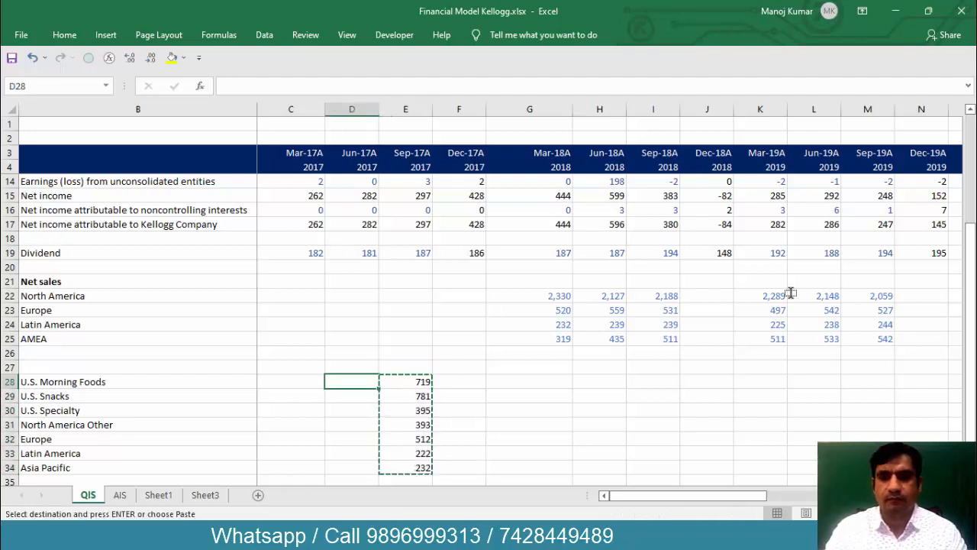
{"action": "key", "text": "ctrl+v"}
{"action": "key", "text": "alt+Tab"}
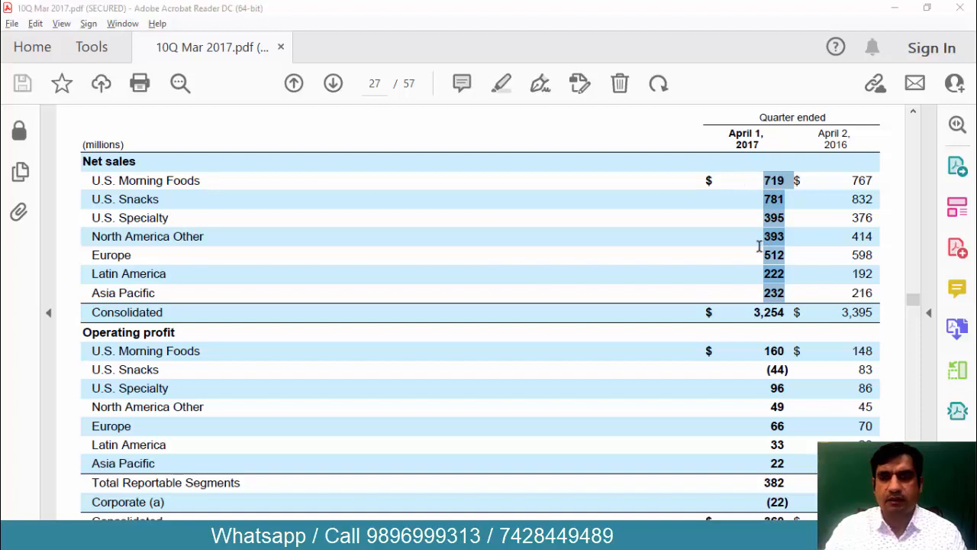
{"action": "key", "text": "alt+Tab"}
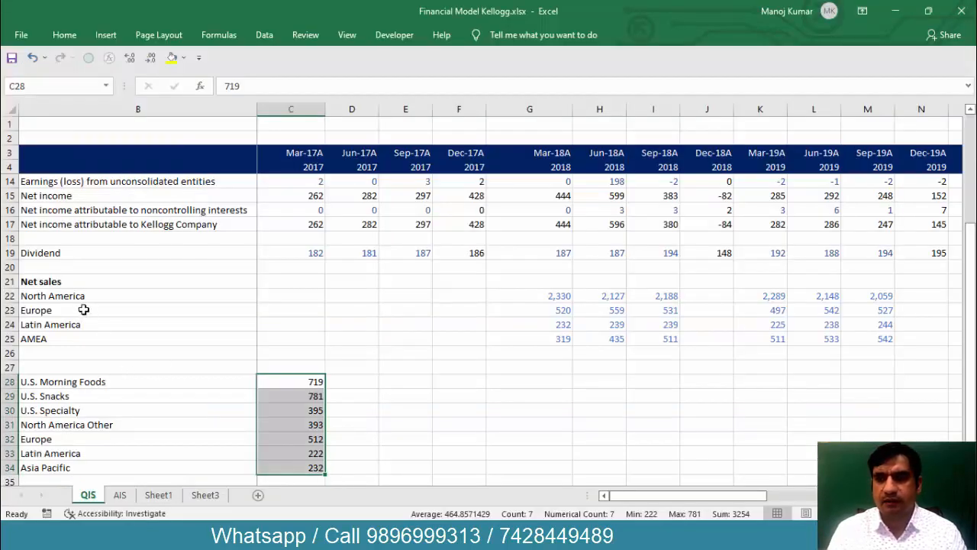
- Compare the four regional rows under Net sales with the pasted segments, checking which ones belong to North America
{"action": "left_click", "coordinate": [102, 295]}
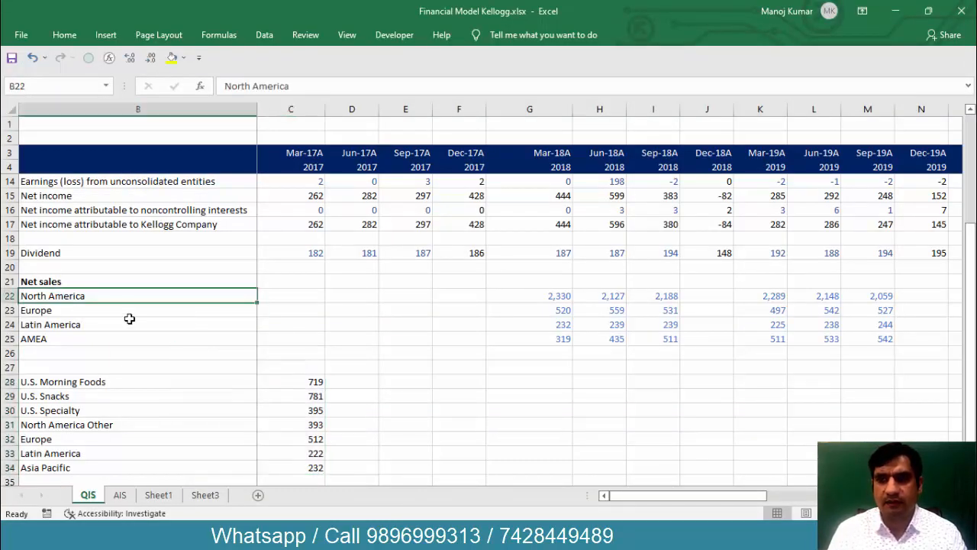
{"action": "left_click", "coordinate": [105, 312]}
{"action": "left_click", "coordinate": [107, 326]}
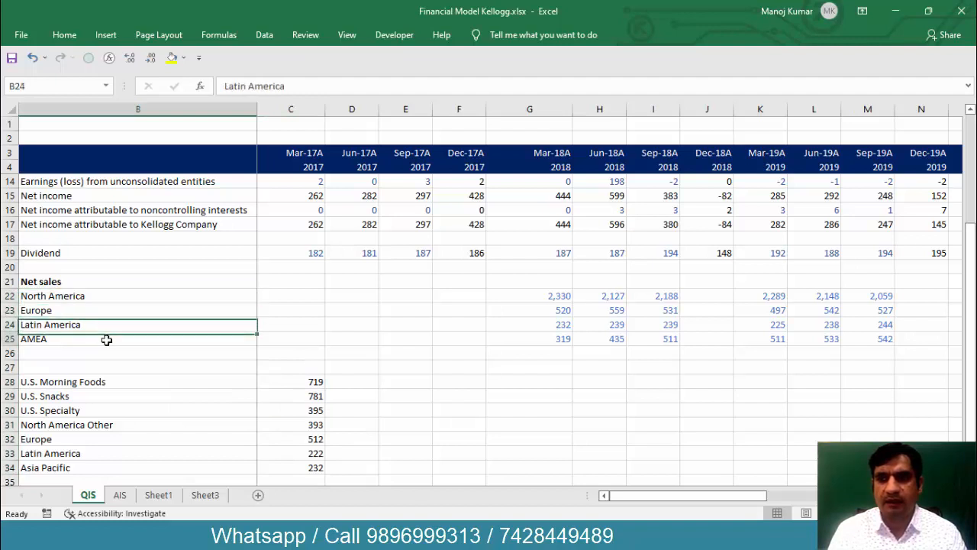
{"action": "left_click", "coordinate": [104, 339]}
{"action": "left_click_drag", "start_coordinate": [100, 297], "coordinate": [116, 336]}
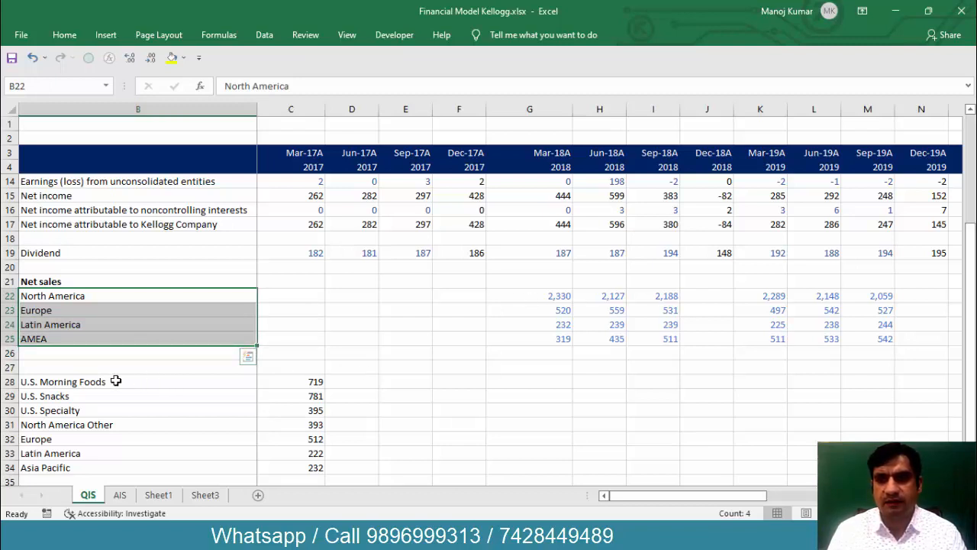
{"action": "left_click_drag", "start_coordinate": [115, 381], "coordinate": [316, 469]}
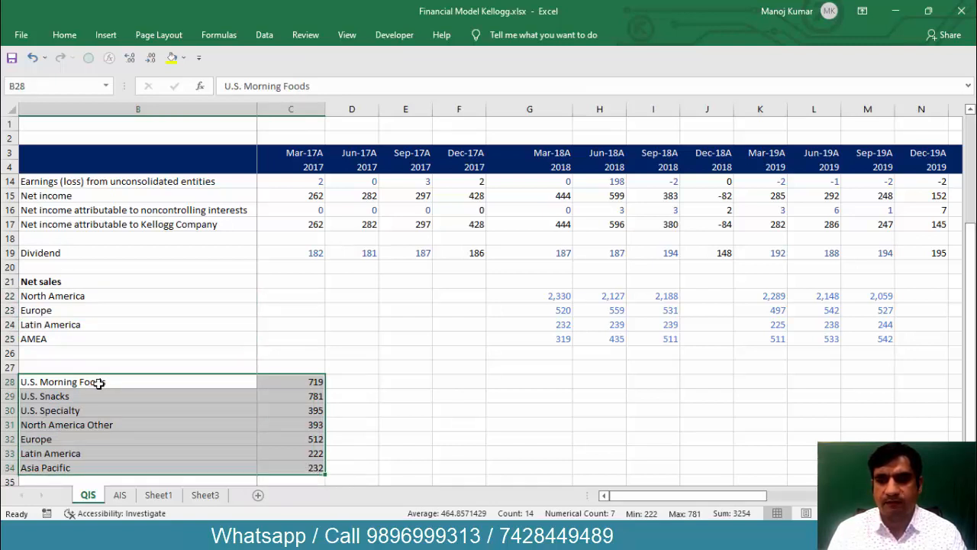
{"action": "left_click_drag", "start_coordinate": [99, 382], "coordinate": [305, 424]}
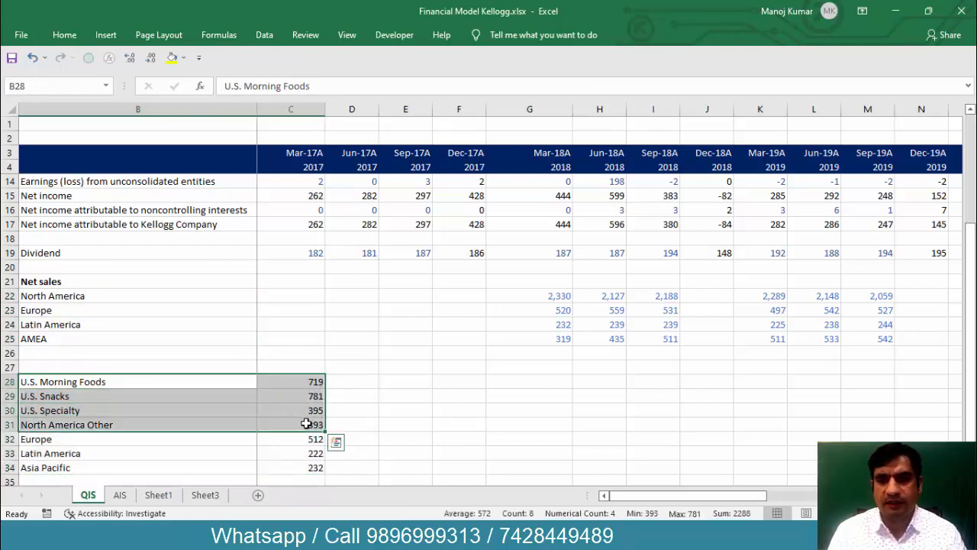
{"action": "left_click", "coordinate": [90, 293]}
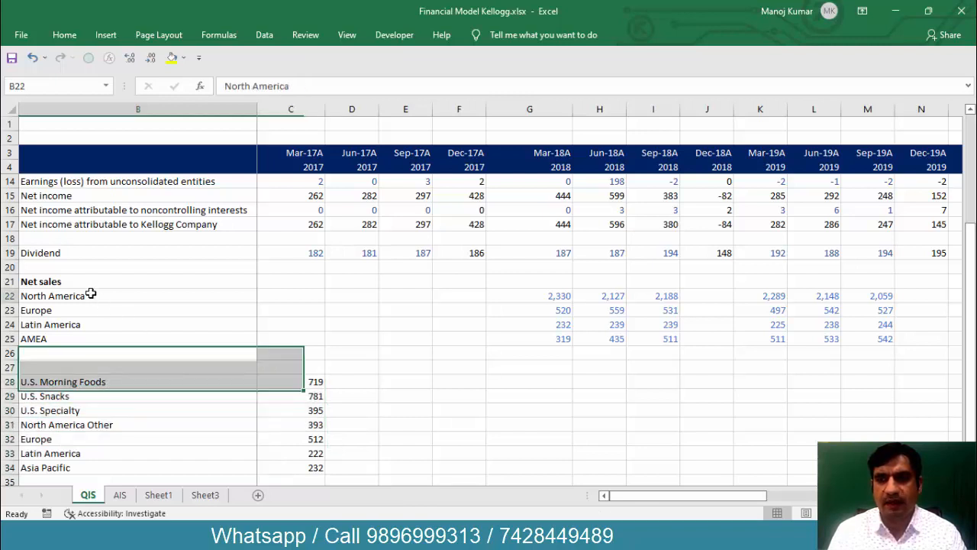
- Match the Europe, Latin America and Asia Pacific segments with the regional rows, pairing Asia Pacific with AMEA
{"action": "left_click", "coordinate": [110, 438]}
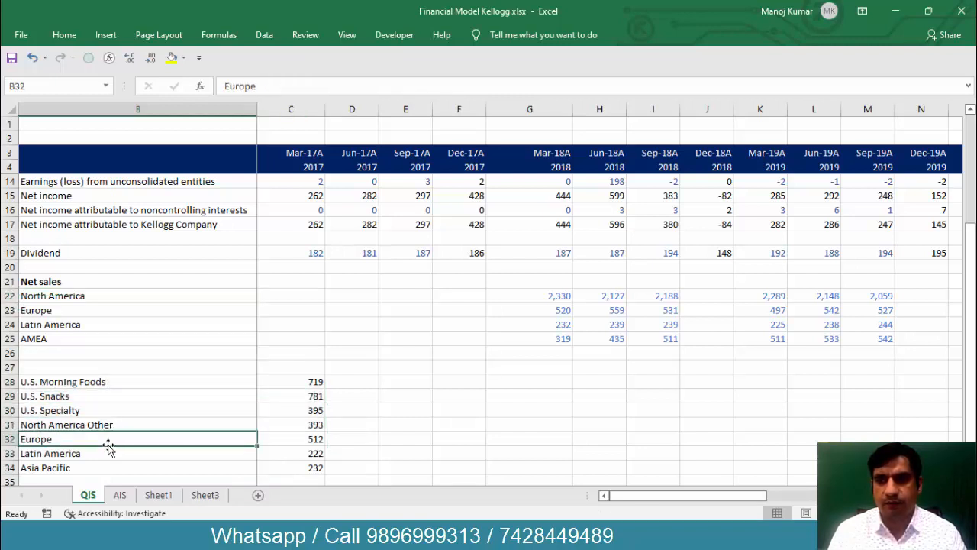
{"action": "left_click", "coordinate": [105, 455]}
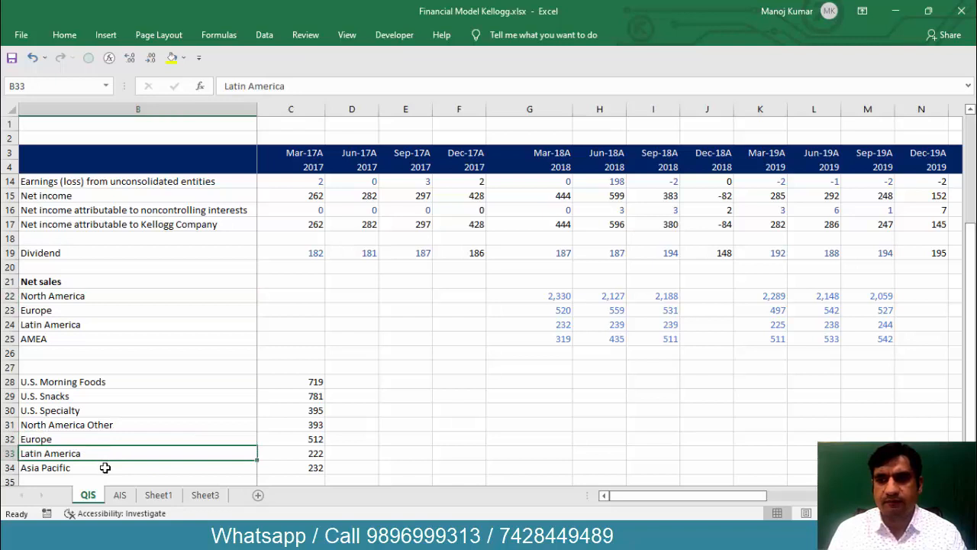
{"action": "left_click", "coordinate": [105, 467]}
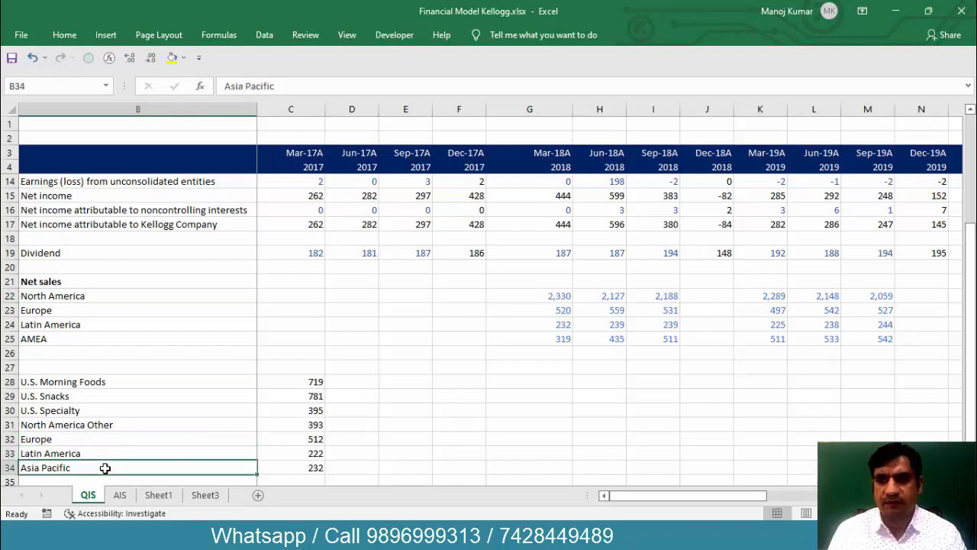
{"action": "left_click", "coordinate": [62, 337]}
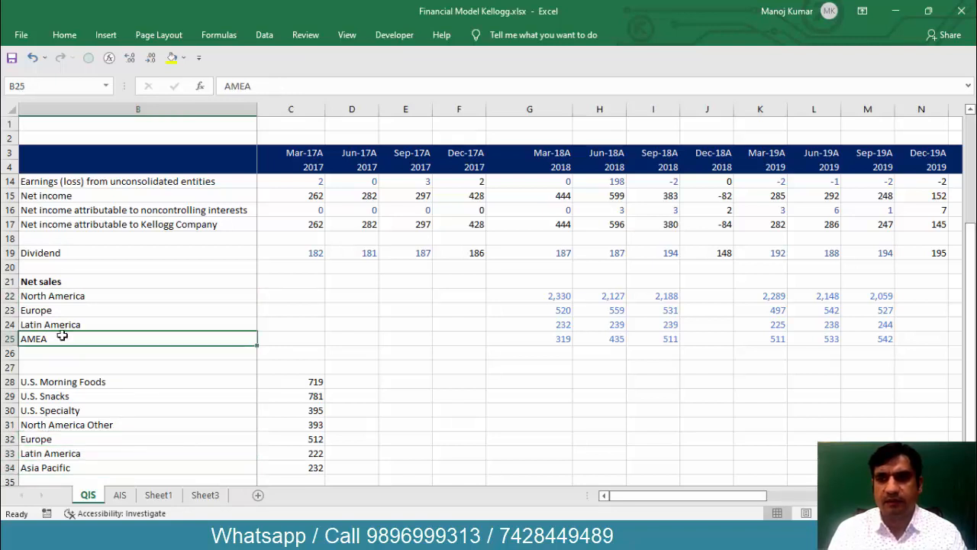
- Enter =SUM(C28:C31) in C22 to total the four North American segments for Mar-17A
{"action": "left_click", "coordinate": [312, 291]}
{"action": "type", "text": "="}
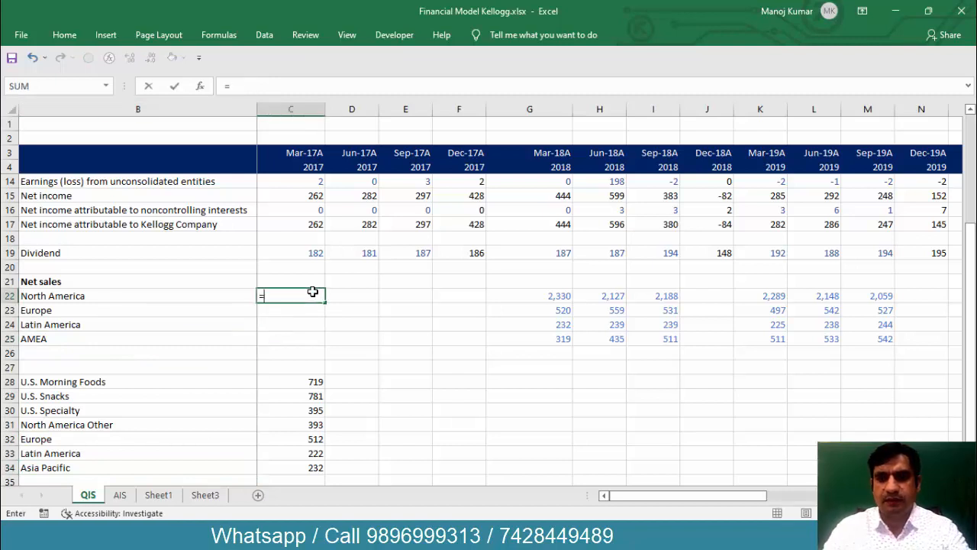
{"action": "type", "text": "sum"}
{"action": "key", "text": "Tab"}
{"action": "key", "text": "Down"}
{"action": "key", "text": "Down"}
{"action": "key", "text": "Down"}
{"action": "key", "text": "Down"}
{"action": "key", "text": "Down"}
{"action": "key", "text": "Down"}
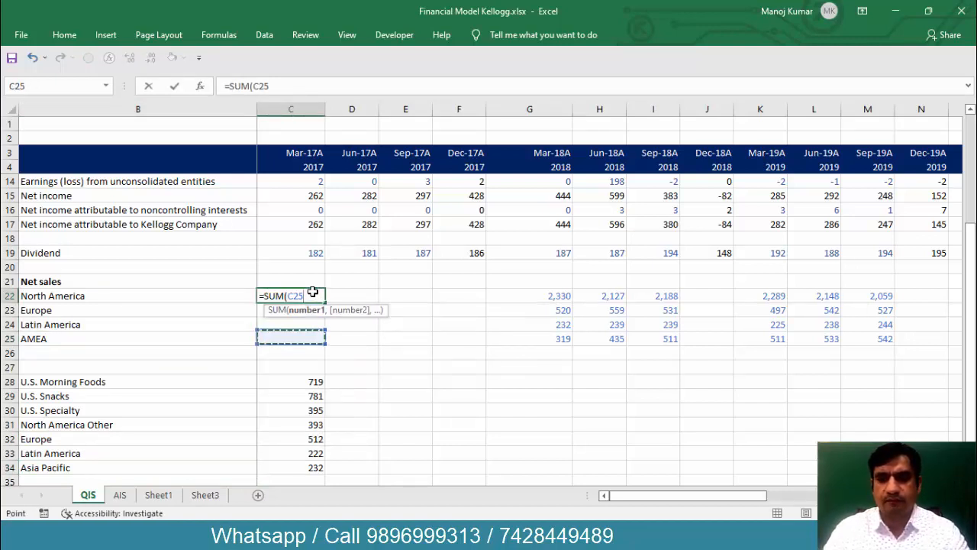
{"action": "key", "text": "shift+Down"}
{"action": "key", "text": "shift+Down"}
{"action": "key", "text": "shift+Down"}
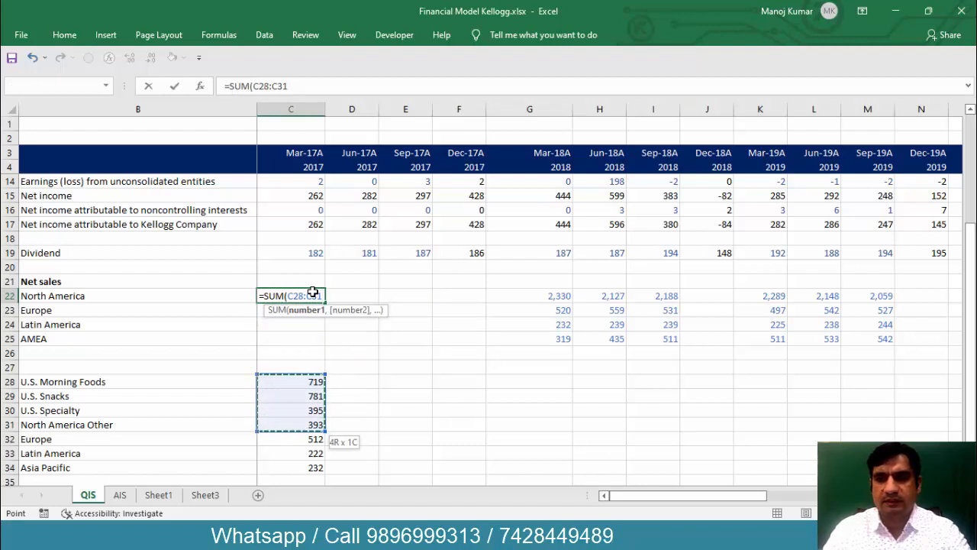
{"action": "type", "text": ")"}
{"action": "key", "text": "Return"}
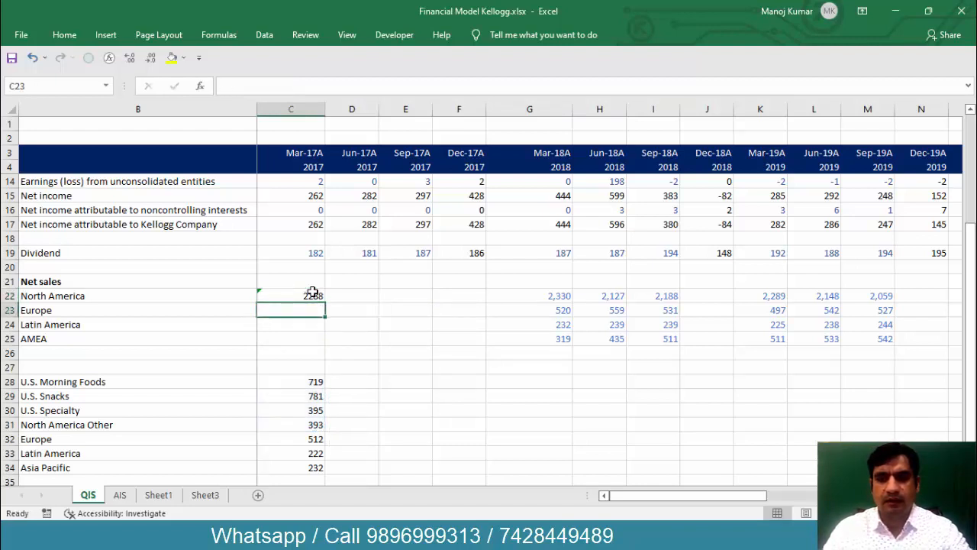
- Link Mar-17A Europe net sales in C23 to C32 and fill the formula through Latin America and AMEA, down to C25
{"action": "type", "text": "="}
{"action": "key", "text": "Down"}
{"action": "key", "text": "Down"}
{"action": "key", "text": "Down"}
{"action": "key", "text": "Down"}
{"action": "key", "text": "Down"}
{"action": "key", "text": "Down"}
{"action": "key", "text": "Down"}
{"action": "key", "text": "Down"}
{"action": "key", "text": "Down"}
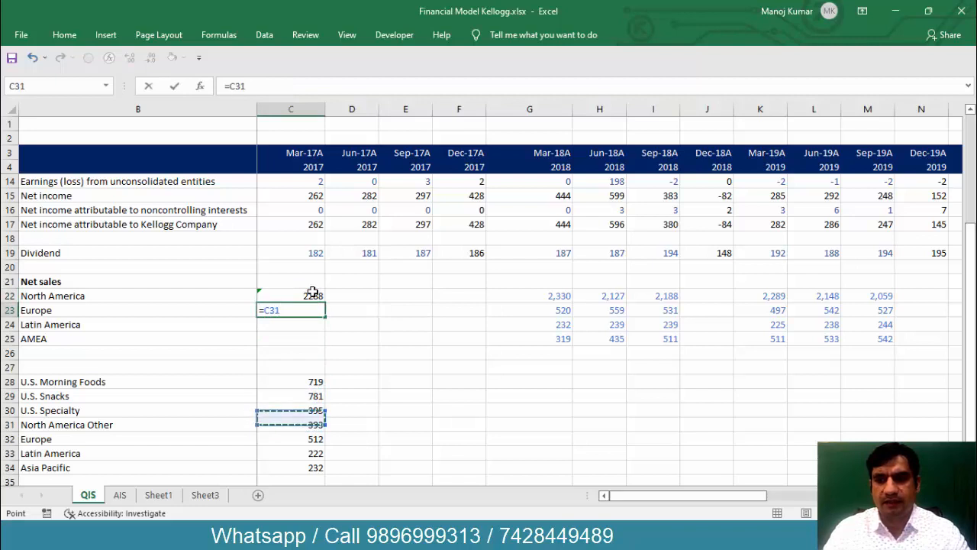
{"action": "key", "text": "Return"}
{"action": "key", "text": "Up"}
{"action": "key", "text": "shift+Down"}
{"action": "key", "text": "shift+Down"}
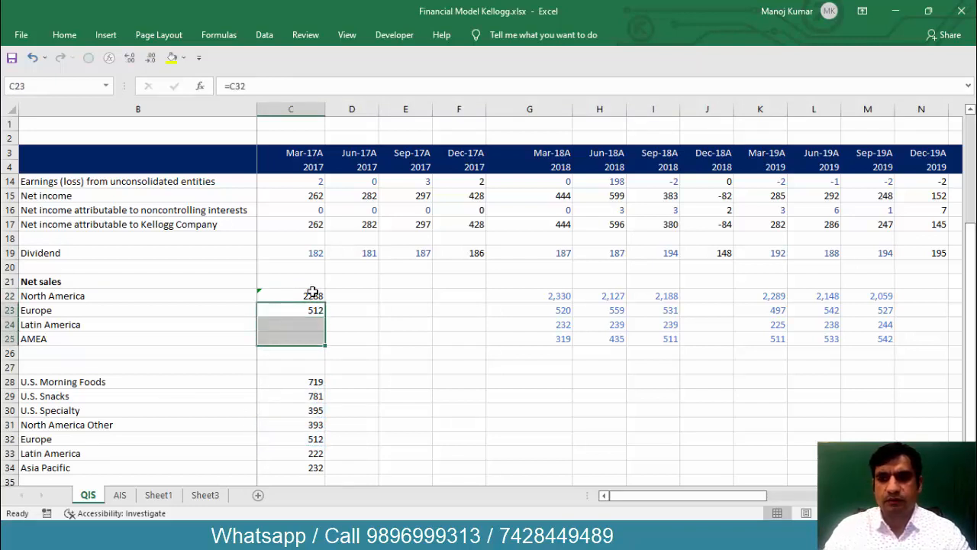
{"action": "key", "text": "ctrl+d"}
- Check the total of the four Mar-17A regional net sales in C22:C25
{"action": "left_click", "coordinate": [313, 294]}
{"action": "key", "text": "shift+Down"}
{"action": "key", "text": "shift+Down"}
{"action": "key", "text": "shift+Down"}
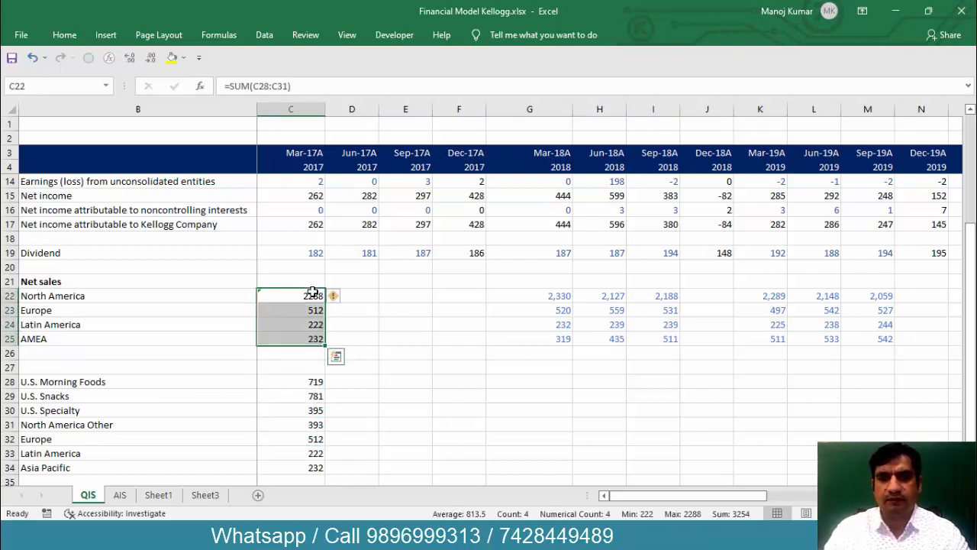
{"action": "key", "text": "ctrl+Right"}
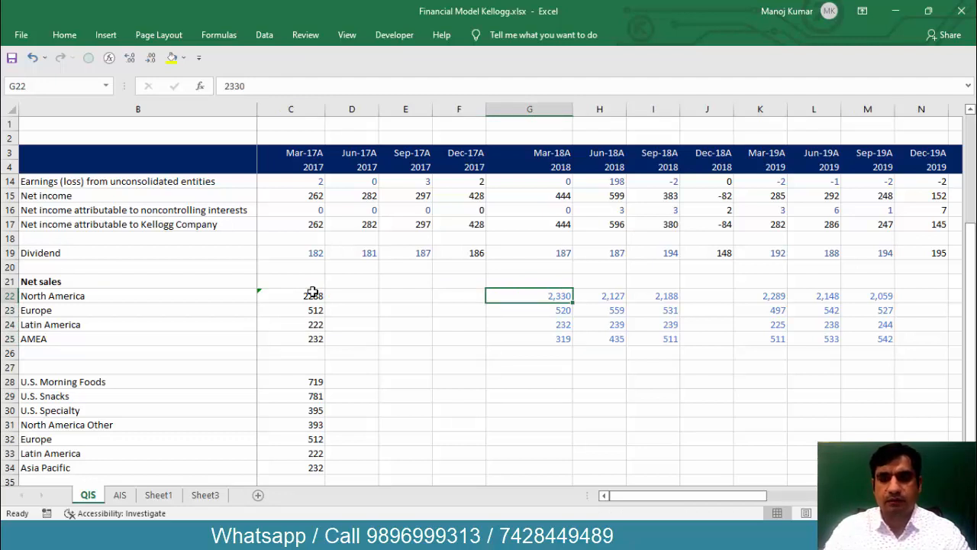
- Switch to the Kellogg 2017 folder in File Explorer and open 10Q June 2017.pdf
{"action": "key", "text": "alt+Tab"}
{"action": "key", "text": "alt+Tab"}
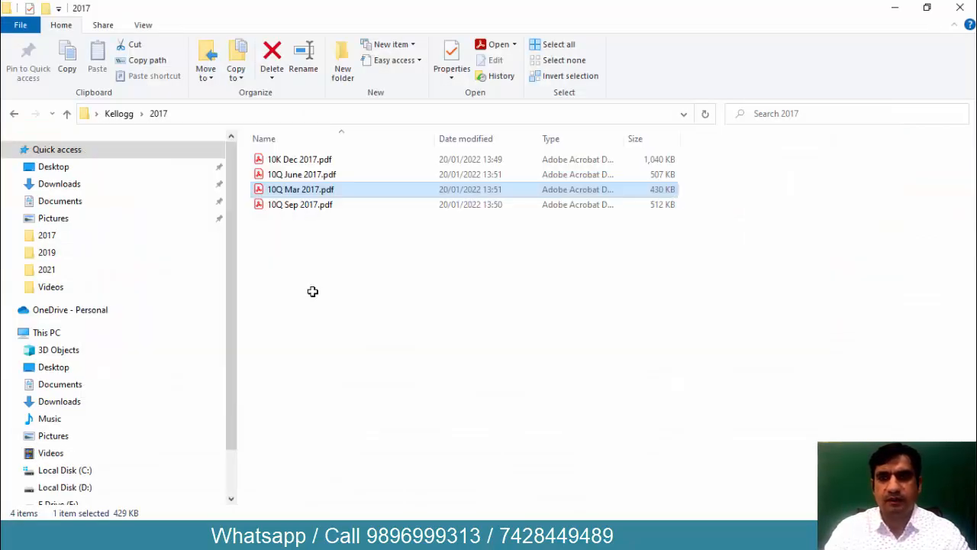
{"action": "key", "text": "Up"}
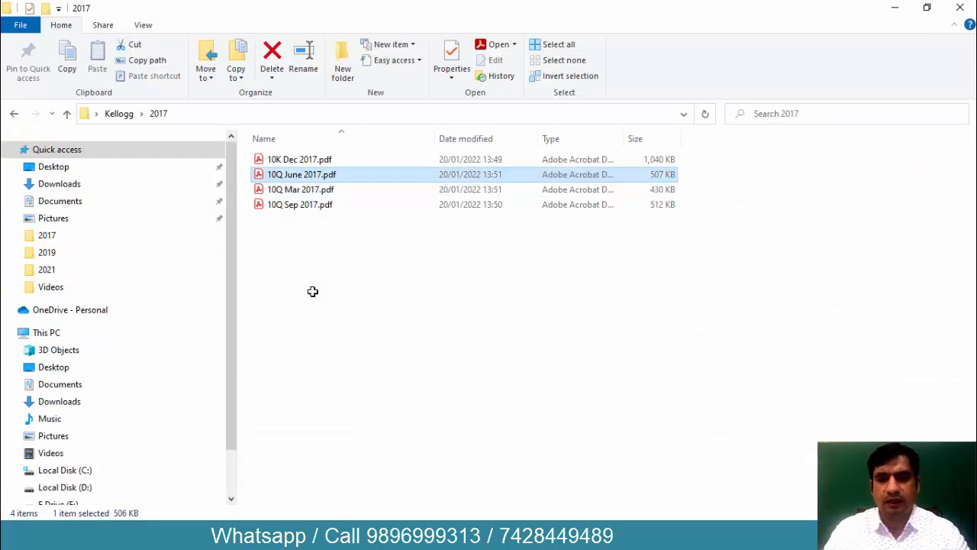
{"action": "key", "text": "Return"}
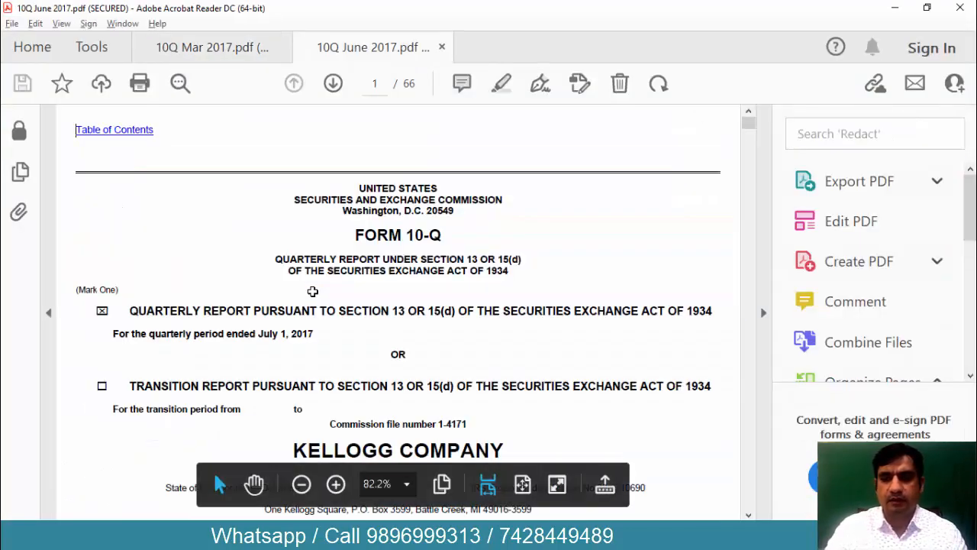
- Locate the segment net sales table in the June report by searching for "net sales" and the quarterly total 3,187
{"action": "key", "text": "ctrl+f"}
{"action": "type", "text": "net sales"}
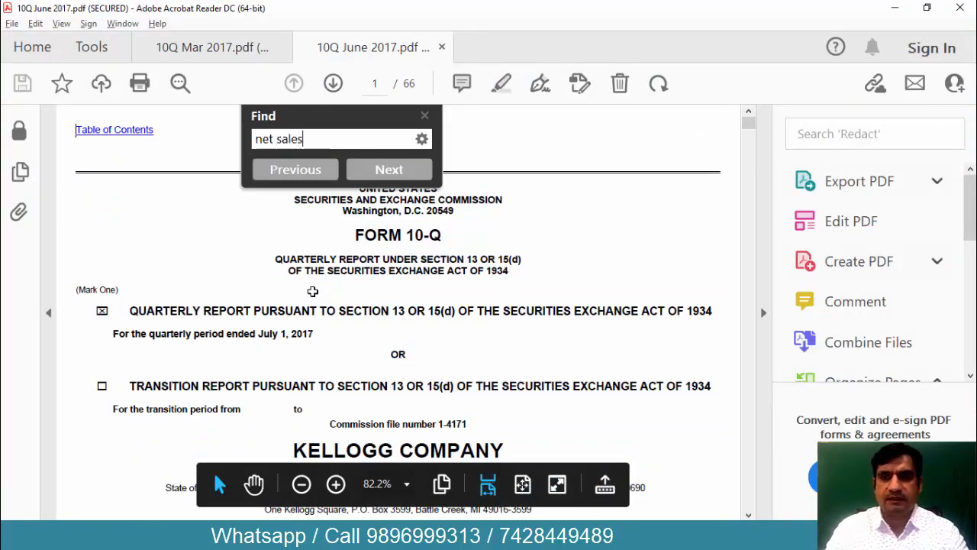
{"action": "key", "text": "Return"}
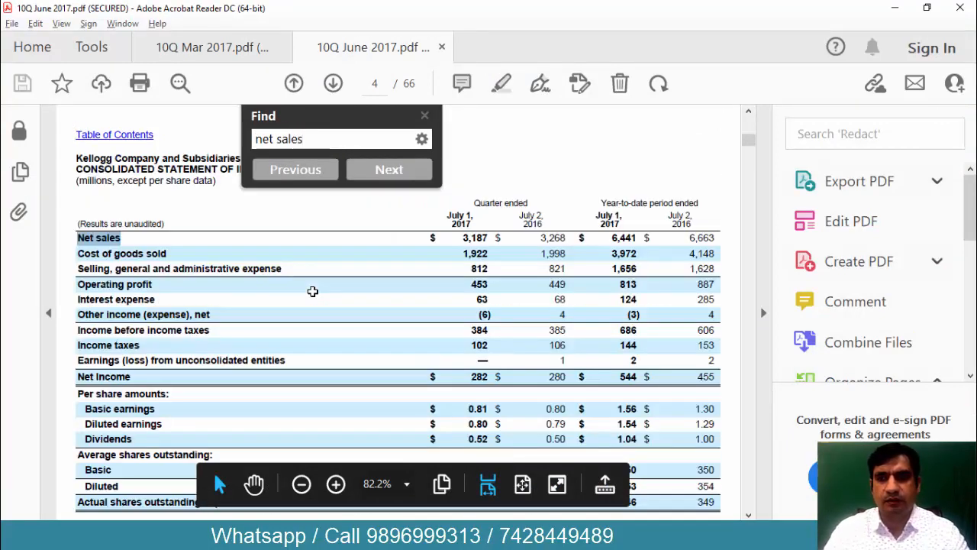
{"action": "key", "text": "Escape"}
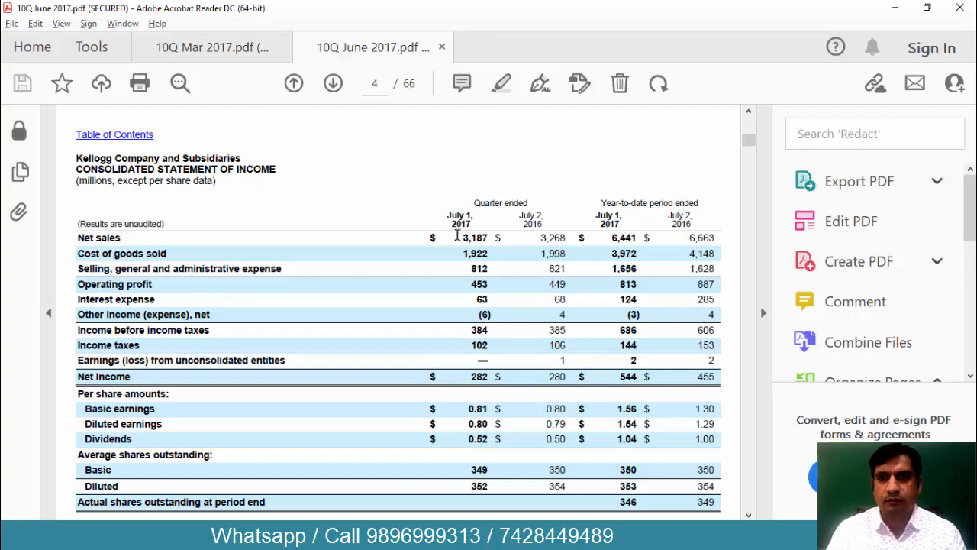
{"action": "double_click", "coordinate": [481, 237]}
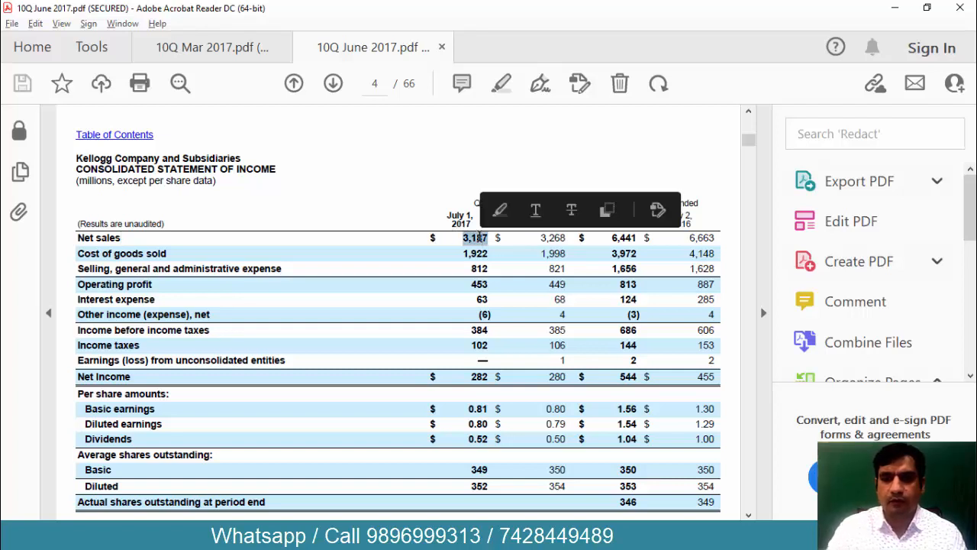
{"action": "key", "text": "ctrl+f"}
{"action": "key", "text": "Return"}
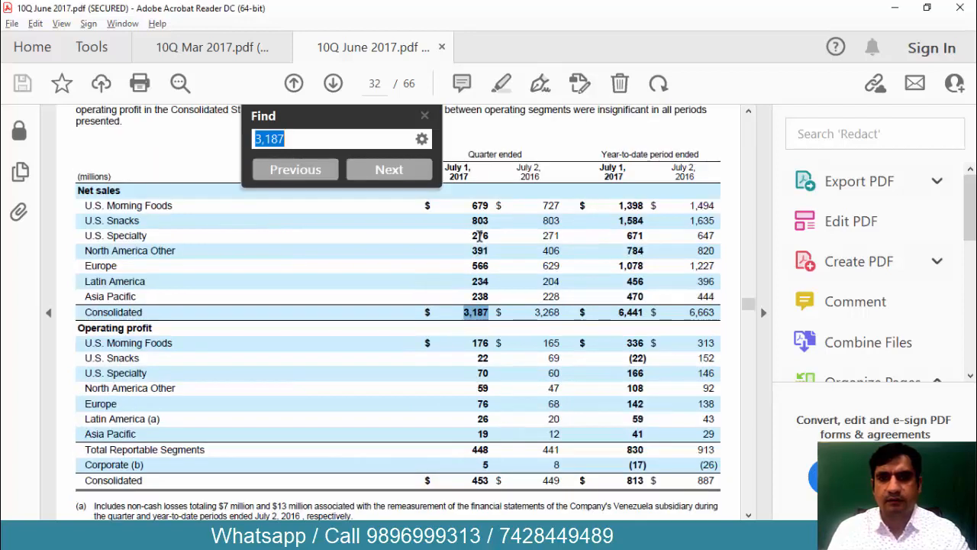
{"action": "key", "text": "Escape"}
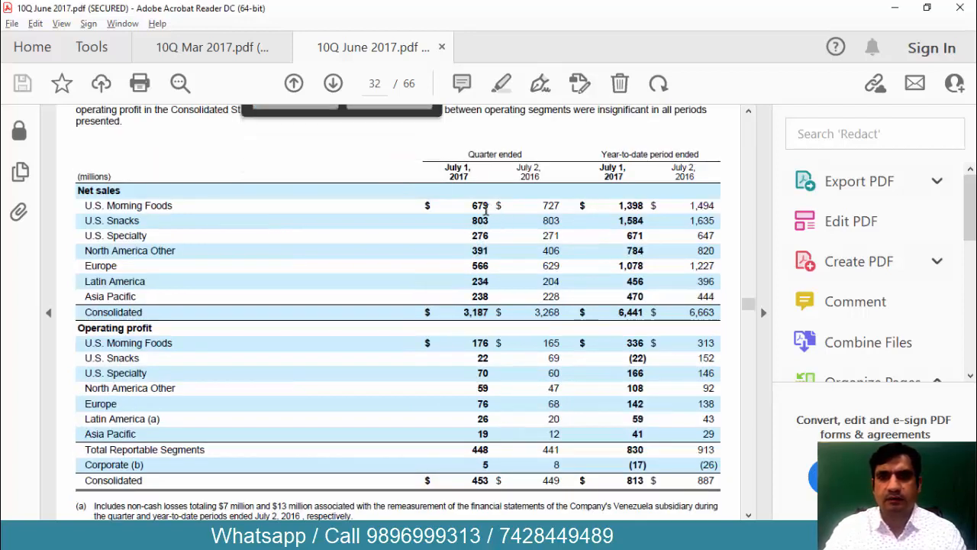
- Copy the seven segment net sales figures for the quarter ended July 1, 2017 into the Excel Jun-17A column, starting at D28
{"action": "left_click_drag", "start_coordinate": [472, 200], "coordinate": [492, 296]}
{"action": "key", "text": "ctrl+c"}
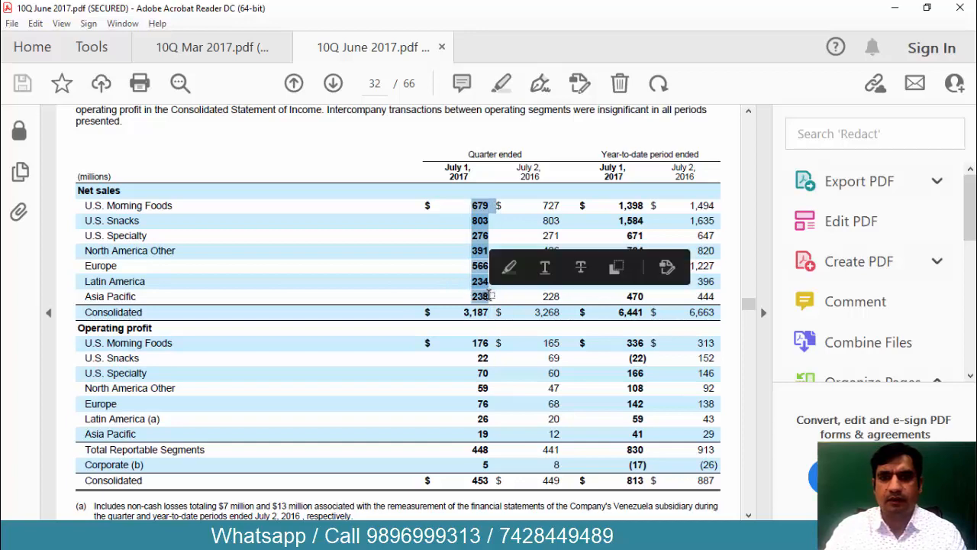
{"action": "key", "text": "alt+Tab"}
{"action": "key", "text": "alt+Tab"}
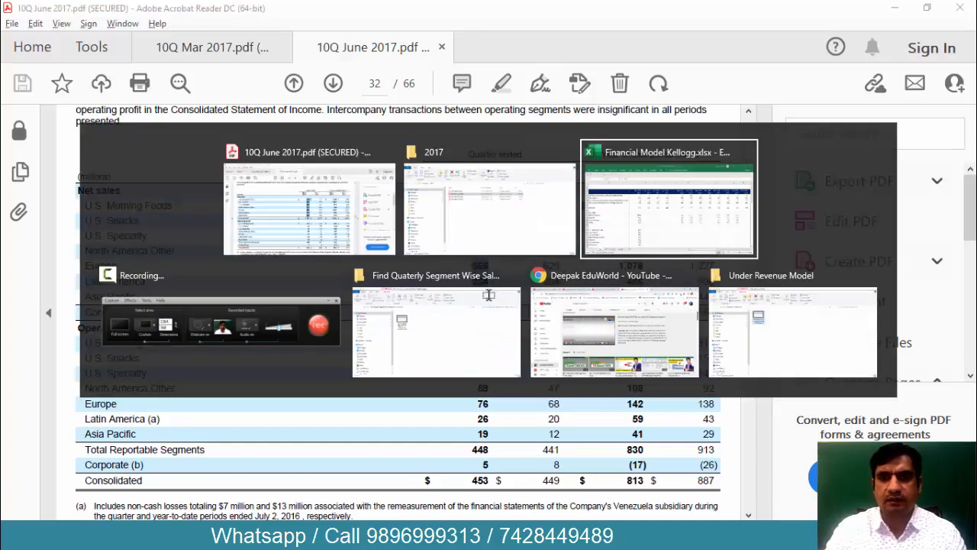
{"action": "key", "text": "Left"}
{"action": "key", "text": "Left"}
{"action": "key", "text": "Left"}
{"action": "key", "text": "Left"}
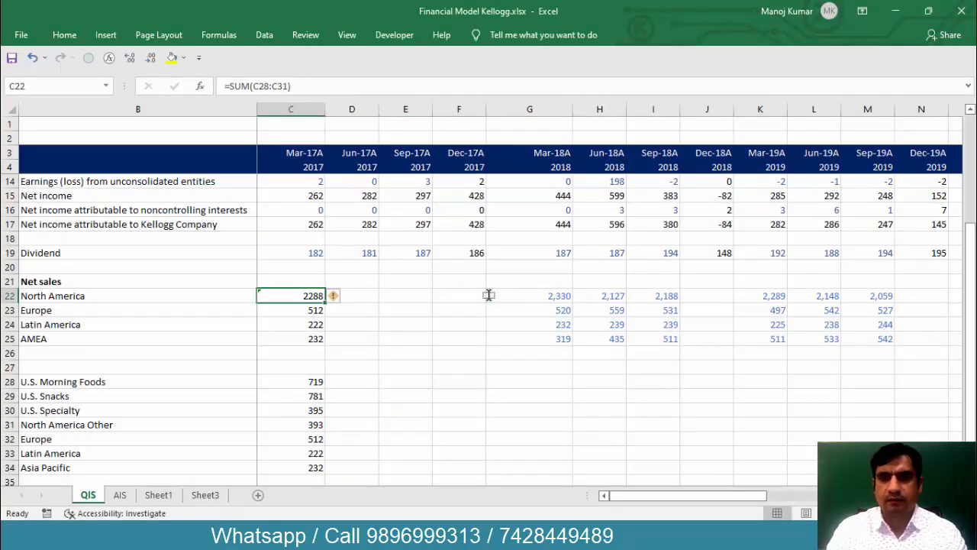
{"action": "key", "text": "Down"}
{"action": "key", "text": "Down"}
{"action": "key", "text": "Down"}
{"action": "key", "text": "Down"}
{"action": "key", "text": "Down"}
{"action": "key", "text": "Down"}
{"action": "key", "text": "Right"}
{"action": "key", "text": "ctrl+v"}
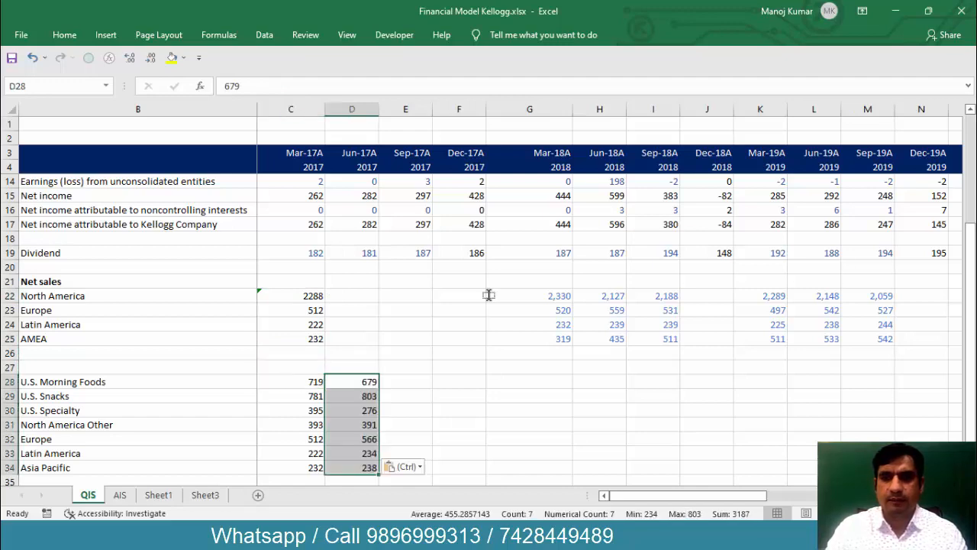
- Return to the Kellogg 2017 folder in File Explorer and open 10Q Sep 2017.pdf
{"action": "key", "text": "alt+Tab"}
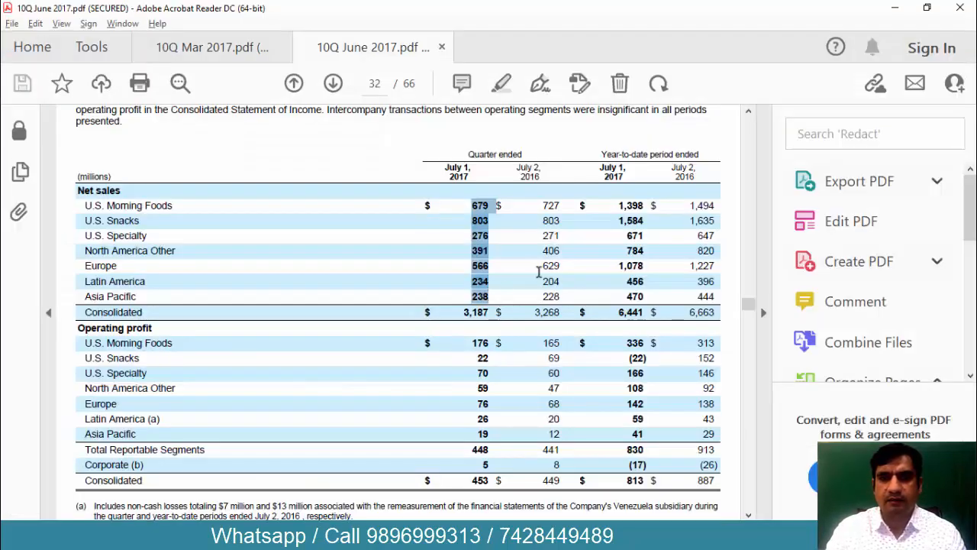
{"action": "key", "text": "alt+Tab"}
{"action": "key", "text": "Tab"}
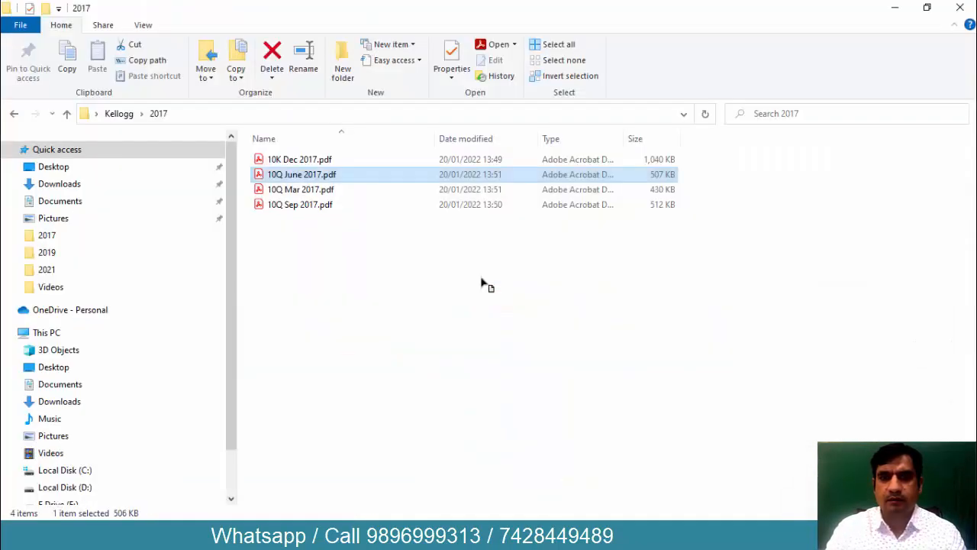
{"action": "key", "text": "Down"}
{"action": "key", "text": "Down"}
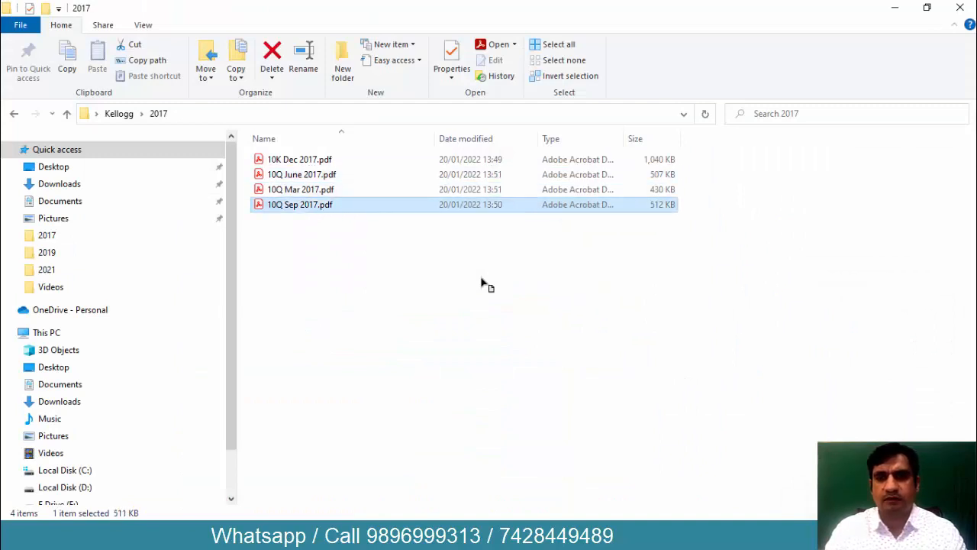
{"action": "key", "text": "Return"}
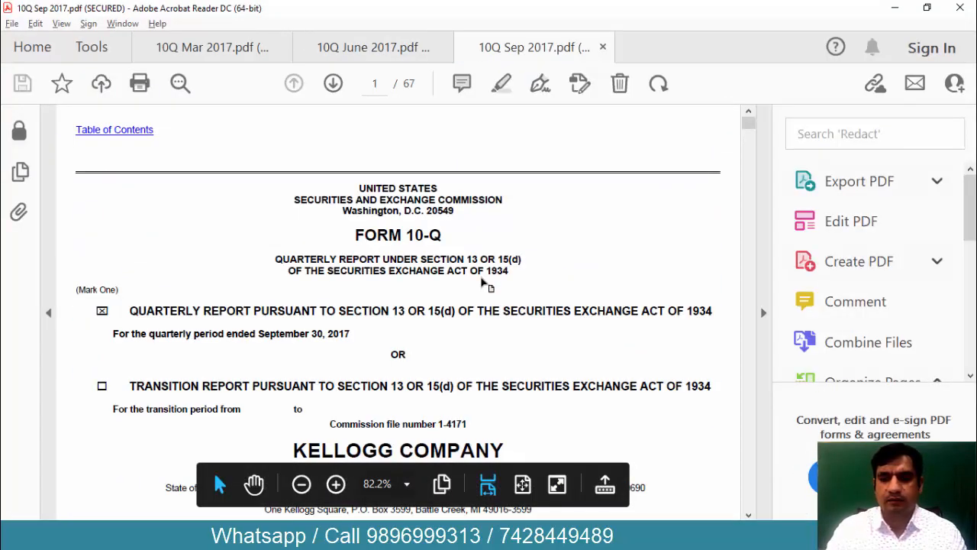
- Locate the segment net sales table in the September report by searching for "net sales" and the quarterly total 3,273
{"action": "key", "text": "ctrl+f"}
{"action": "type", "text": "net sa"}
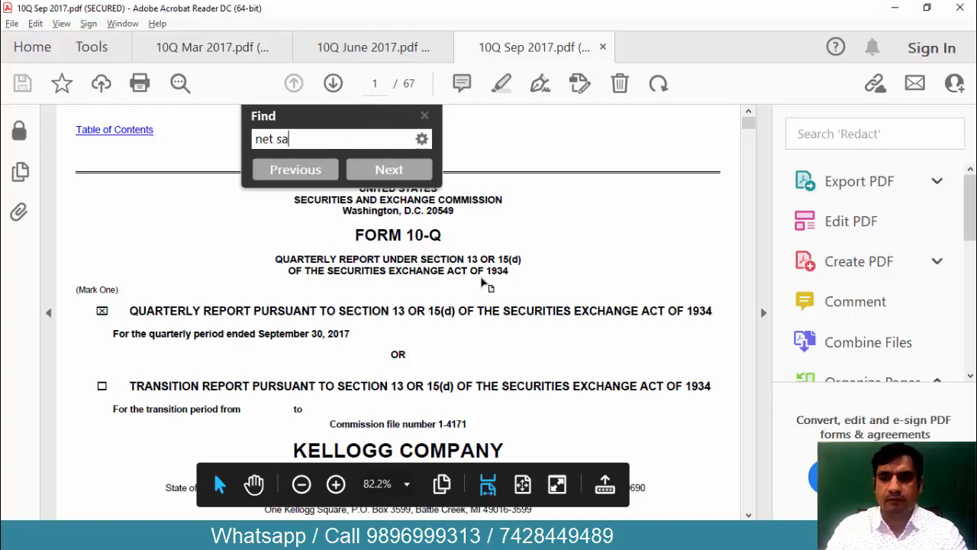
{"action": "type", "text": "les"}
{"action": "key", "text": "Return"}
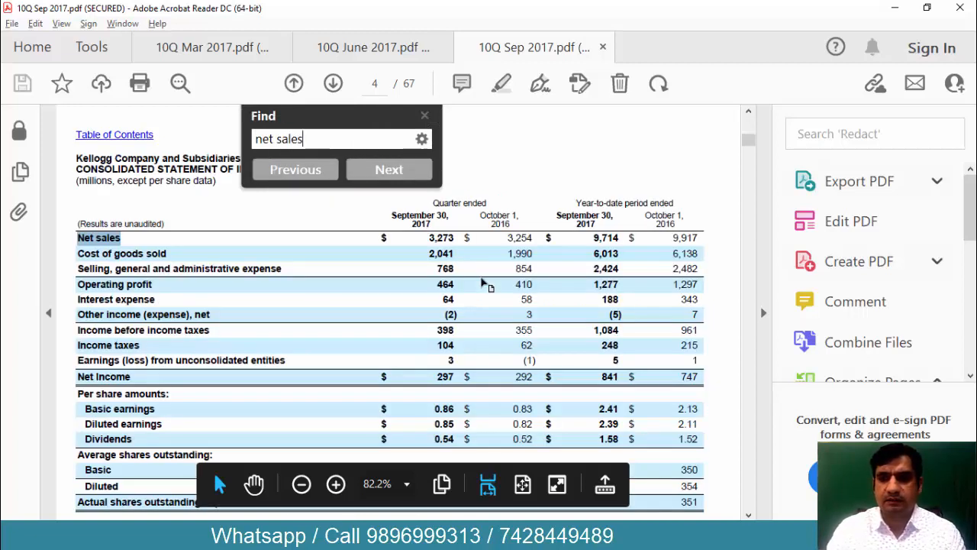
{"action": "left_click", "coordinate": [446, 241]}
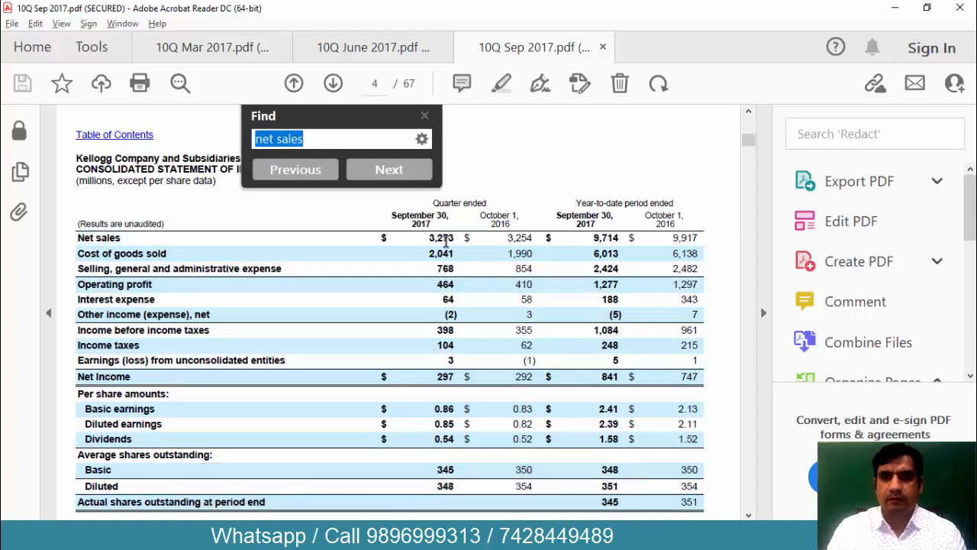
{"action": "double_click", "coordinate": [446, 241]}
{"action": "key", "text": "ctrl+c"}
{"action": "key", "text": "ctrl+f"}
{"action": "key", "text": "ctrl+v"}
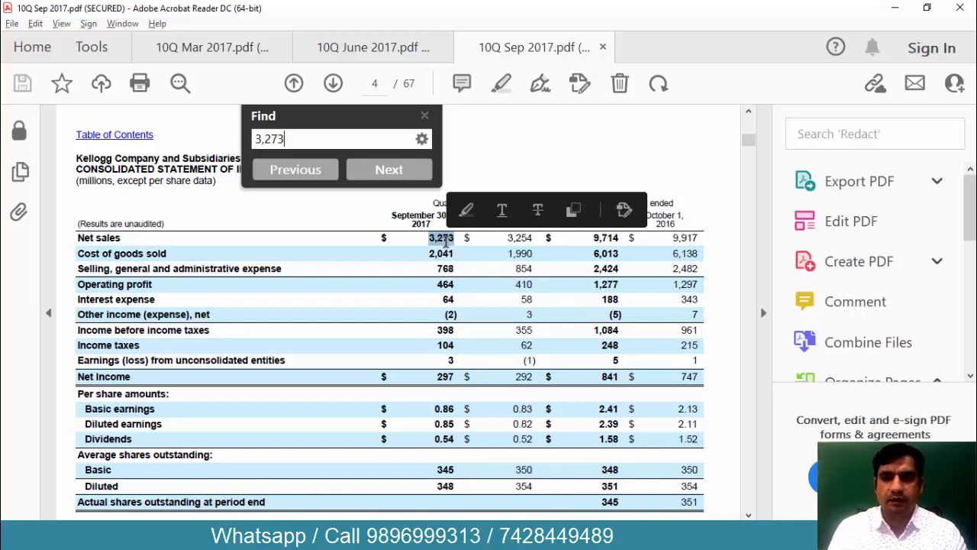
{"action": "key", "text": "Return"}
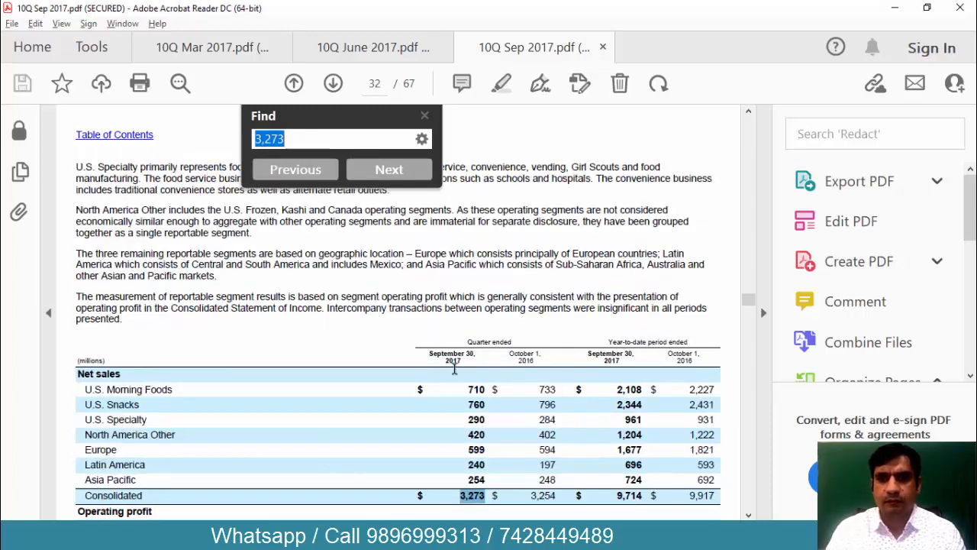
- Copy the seven segment net sales figures for the quarter ended September 30, 2017 into the Excel Sep-17A column, starting at E28
{"action": "left_click_drag", "start_coordinate": [463, 390], "coordinate": [482, 476]}
{"action": "key", "text": "alt+Tab"}
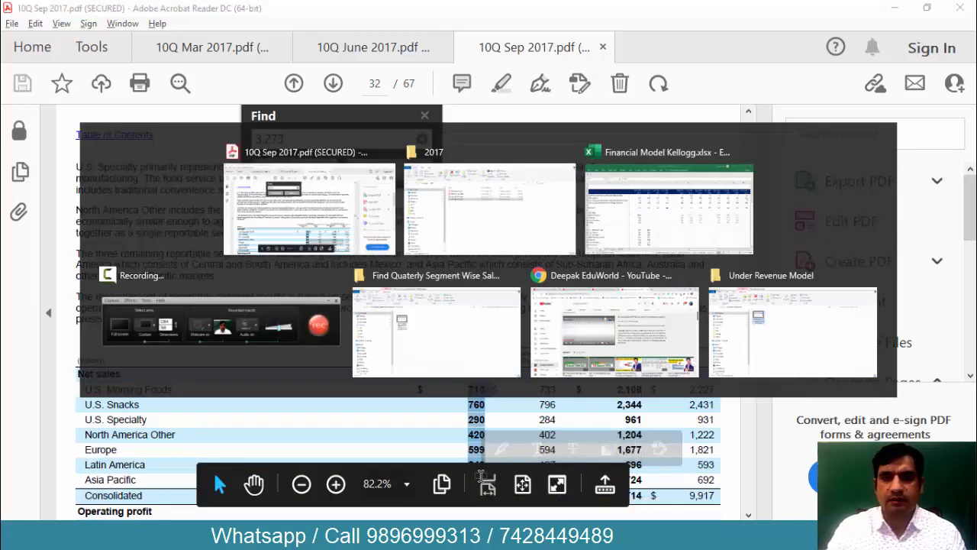
{"action": "key", "text": "Right"}
{"action": "key", "text": "ctrl+v"}
- Change the font colour of the pasted segment figures in C28:E34 to blue to match the sheet's other hardcoded inputs
{"action": "key", "text": "Left"}
{"action": "key", "text": "Left"}
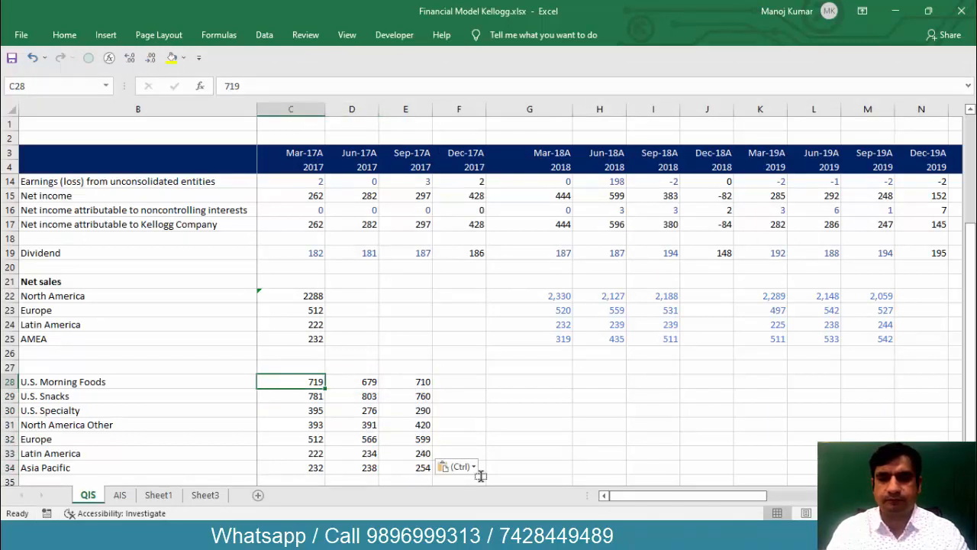
{"action": "key", "text": "ctrl+shift+Right"}
{"action": "key", "text": "ctrl+shift+Down"}
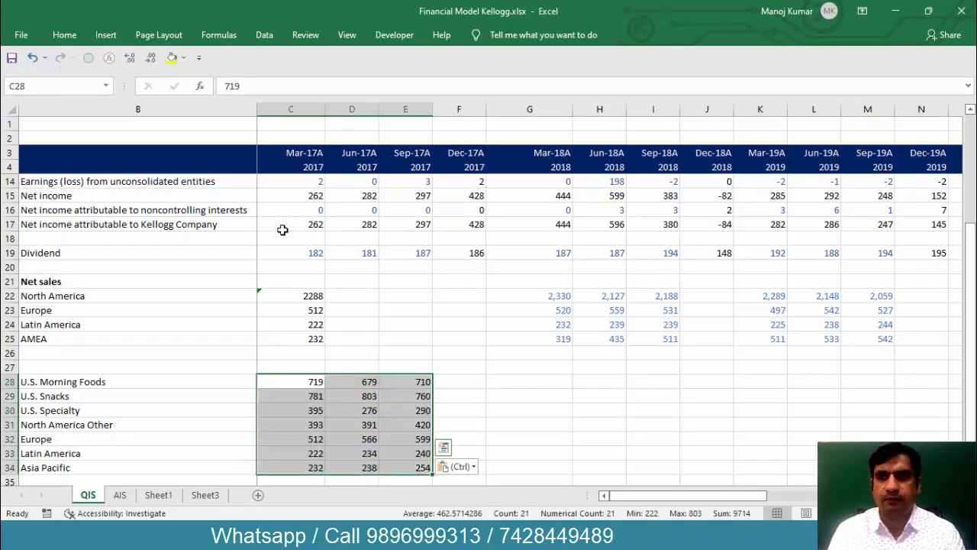
{"action": "left_click", "coordinate": [181, 58]}
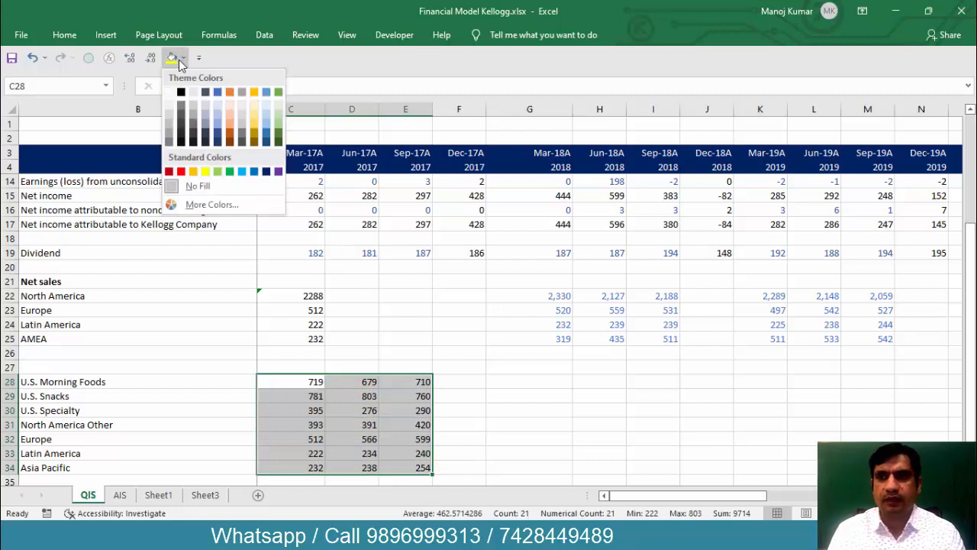
{"action": "left_click", "coordinate": [69, 38]}
{"action": "left_click", "coordinate": [212, 86]}
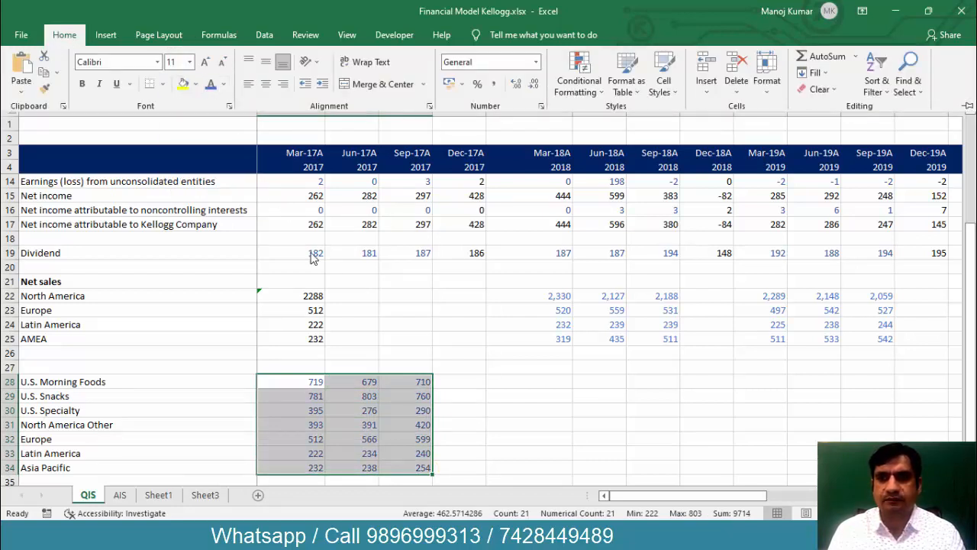
- Fill the Mar-17A regional net sales formulas in C22:C25 across to Jun-17A and Sep-17A, and select C22:E25
{"action": "left_click_drag", "start_coordinate": [333, 296], "coordinate": [406, 334]}
{"action": "left_click_drag", "start_coordinate": [312, 295], "coordinate": [394, 337]}
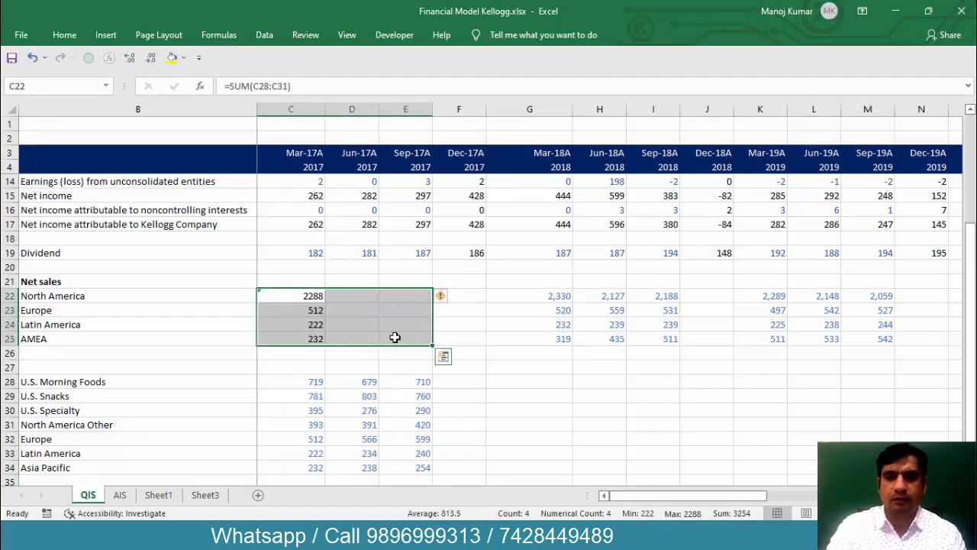
{"action": "key", "text": "ctrl+r"}
{"action": "left_click", "coordinate": [520, 389]}
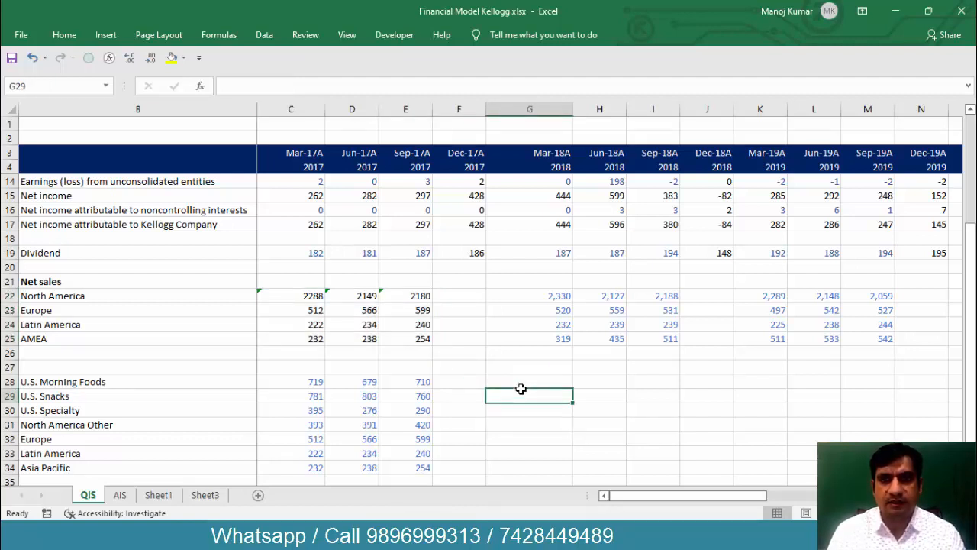
{"action": "left_click_drag", "start_coordinate": [301, 296], "coordinate": [421, 339]}
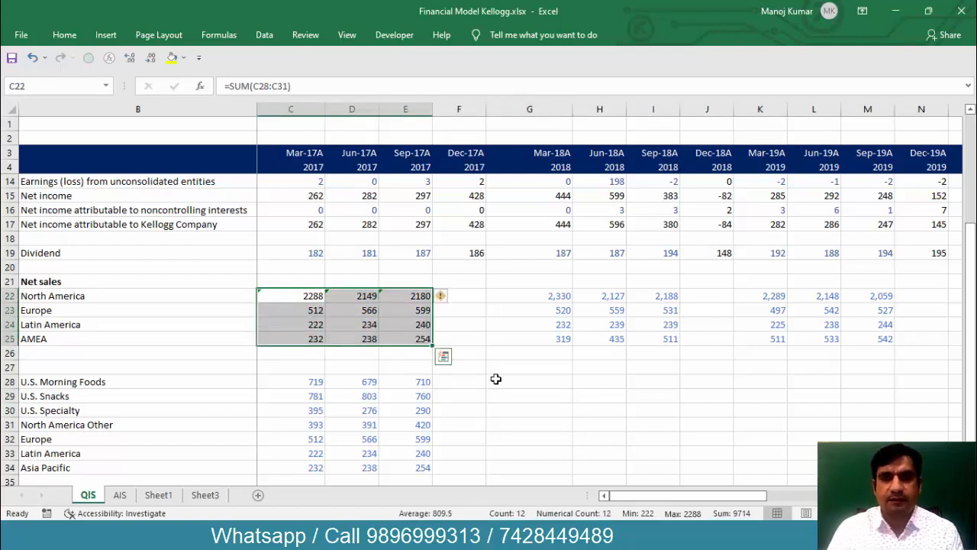